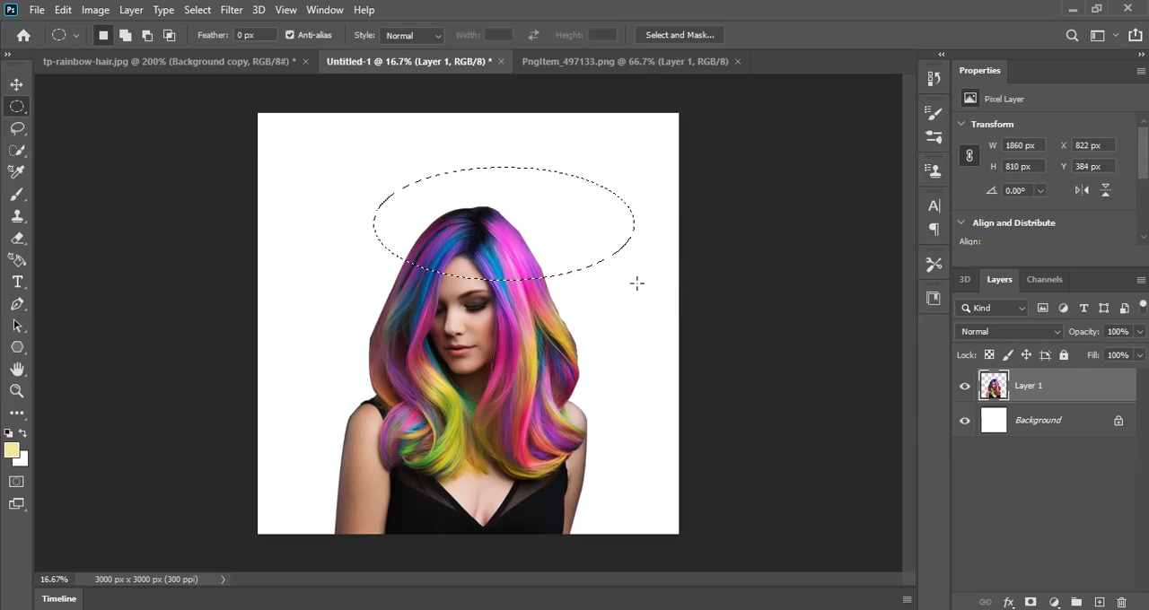
Step: Delete the elliptical selection covering the top of the woman's head from Layer 1 and deselect
{"action": "key", "text": "Delete"}
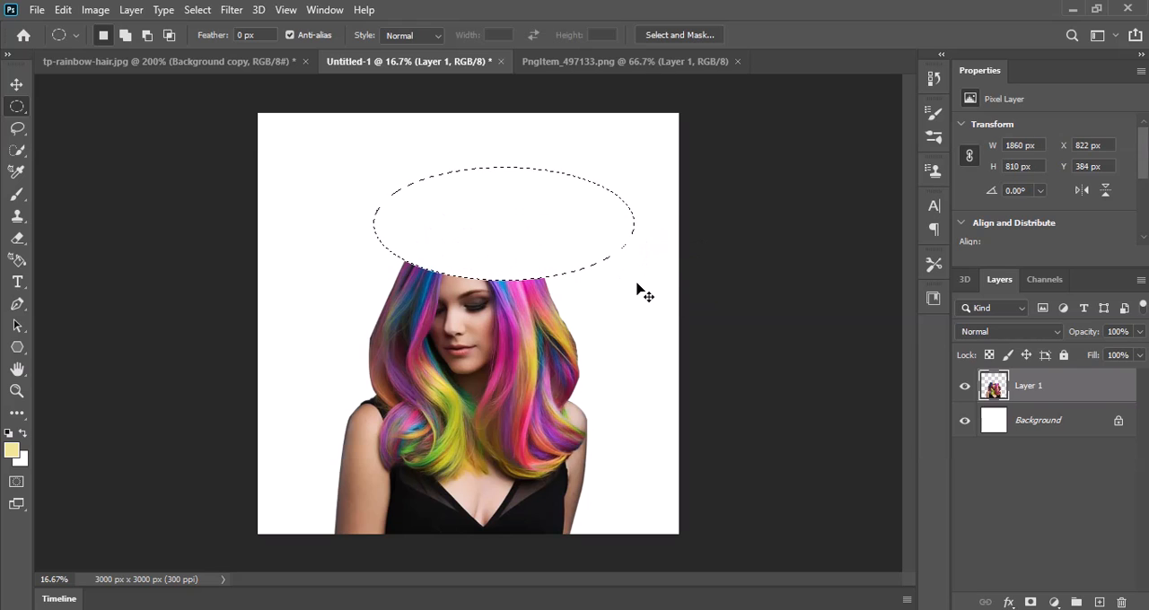
{"action": "key", "text": "ctrl+d"}
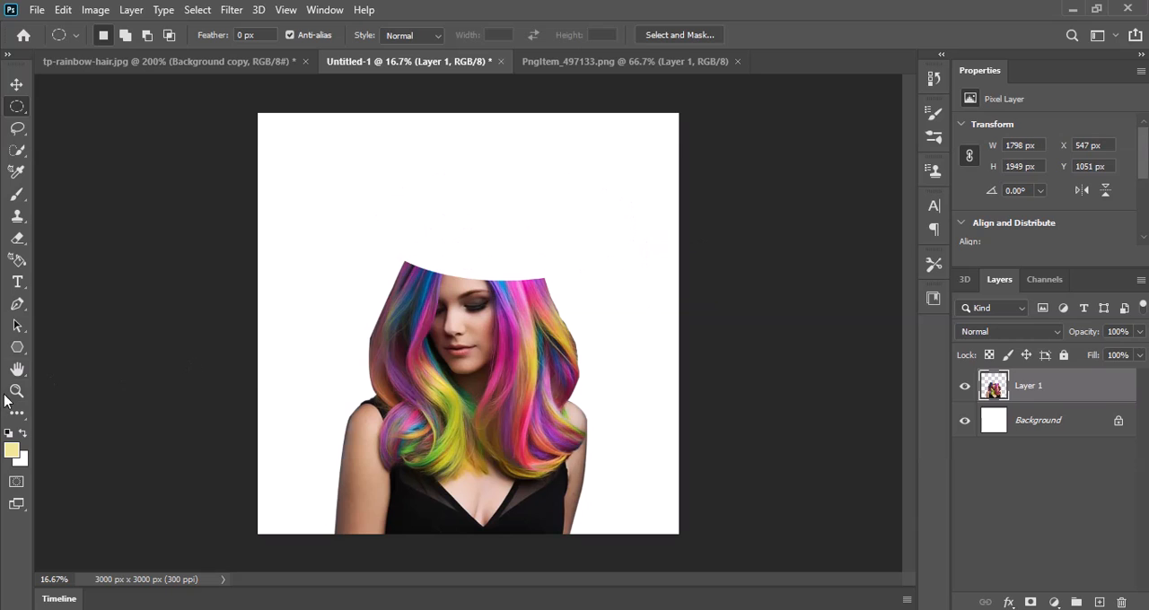
Step: Draw a closed Pen path between the two corners of the cut head, arched above the cut and dipping over the forehead
{"action": "left_click", "coordinate": [17, 304]}
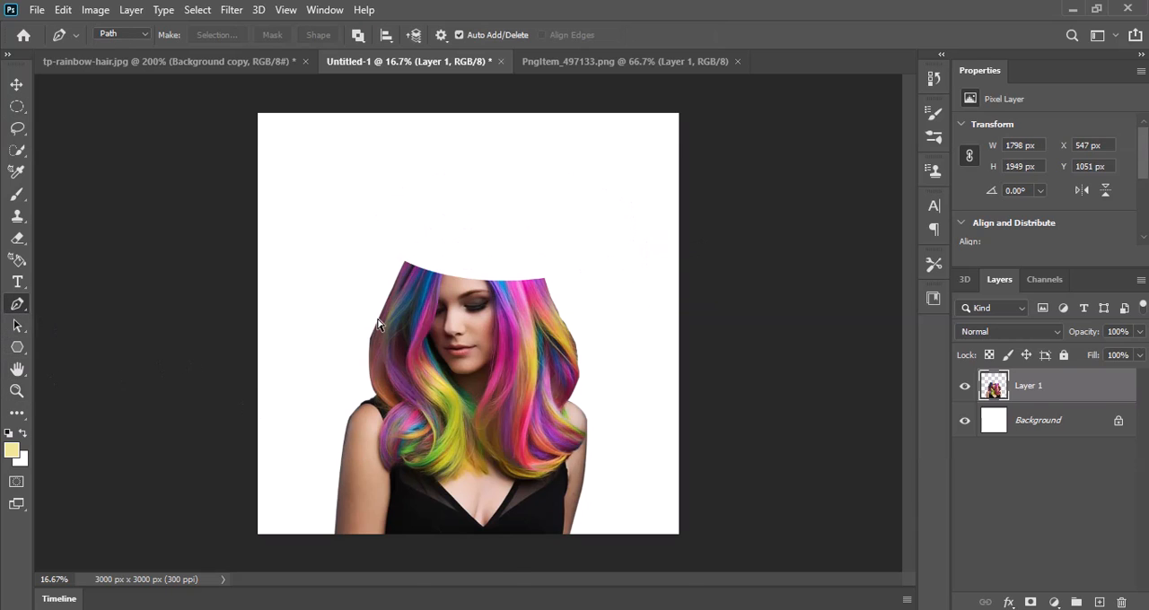
{"action": "scroll", "coordinate": [377, 325], "scroll_direction": "up", "scroll_amount": 3}
{"action": "scroll", "coordinate": [305, 440], "scroll_direction": "up", "scroll_amount": 1}
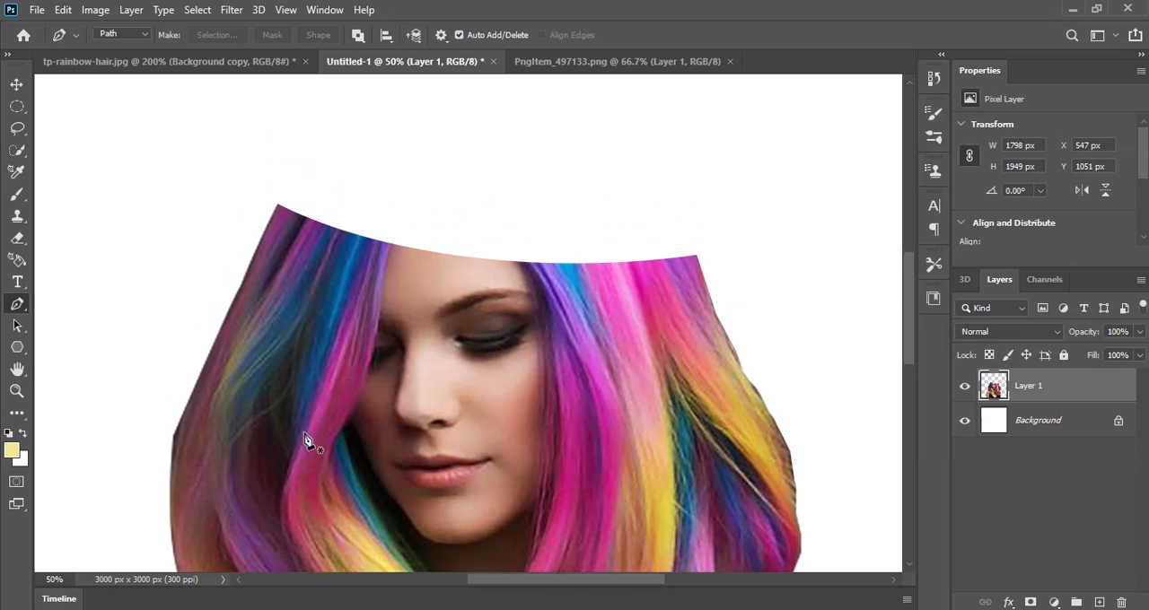
{"action": "scroll", "coordinate": [306, 440], "scroll_direction": "up", "scroll_amount": 3}
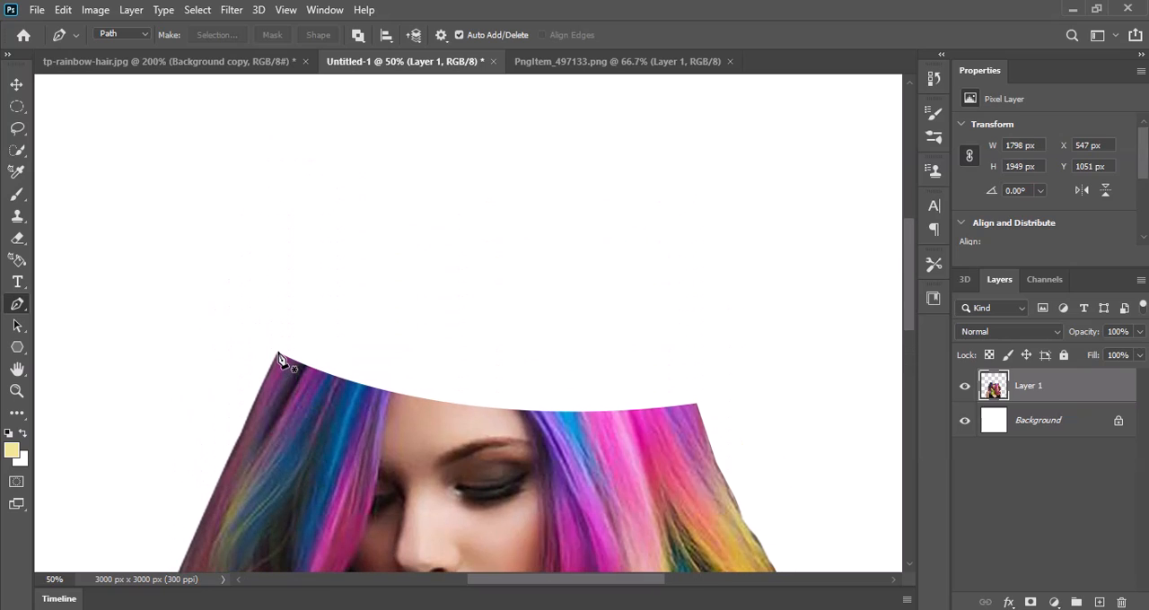
{"action": "left_click", "coordinate": [278, 354]}
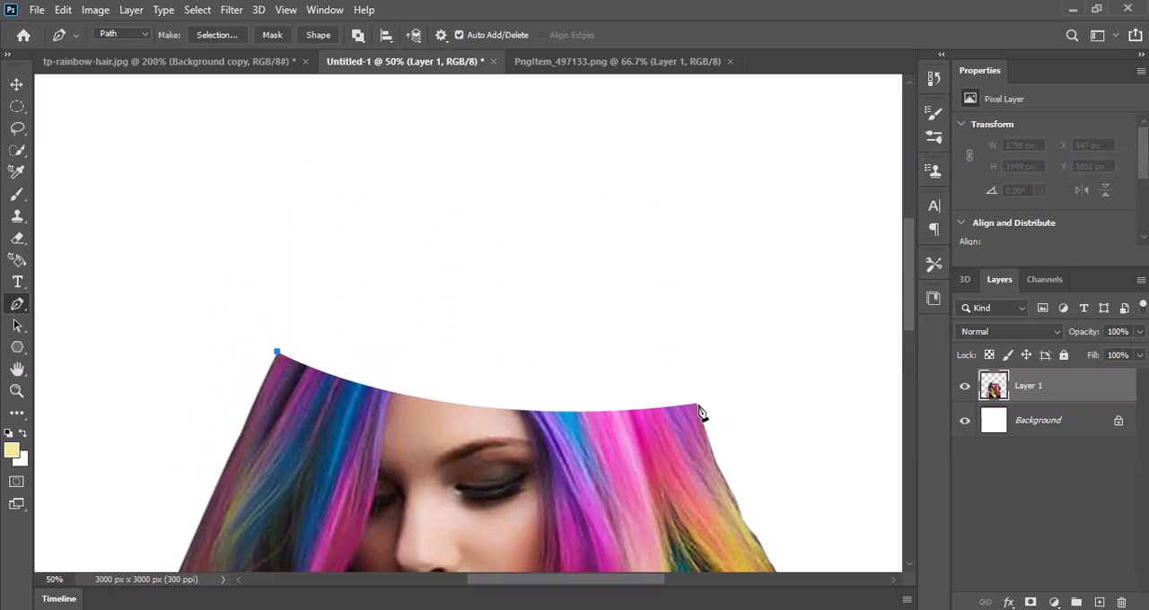
{"action": "left_click_drag", "start_coordinate": [698, 406], "coordinate": [884, 529]}
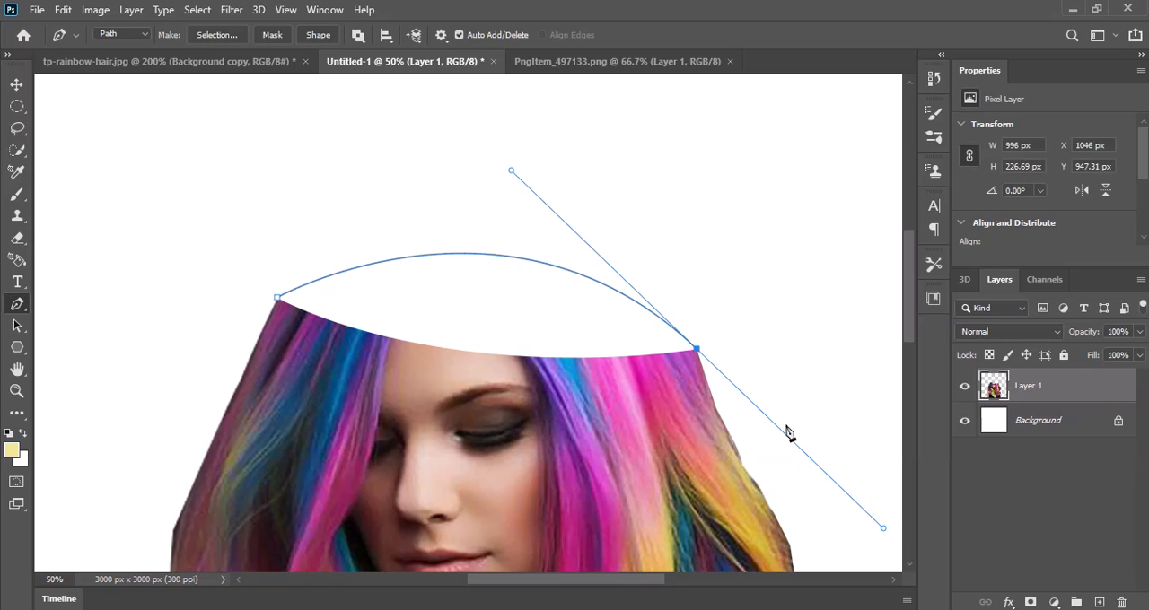
{"action": "left_click", "coordinate": [696, 349], "text": "alt"}
{"action": "left_click", "coordinate": [616, 434]}
{"action": "left_click", "coordinate": [420, 435]}
{"action": "left_click_drag", "start_coordinate": [310, 387], "coordinate": [273, 341]}
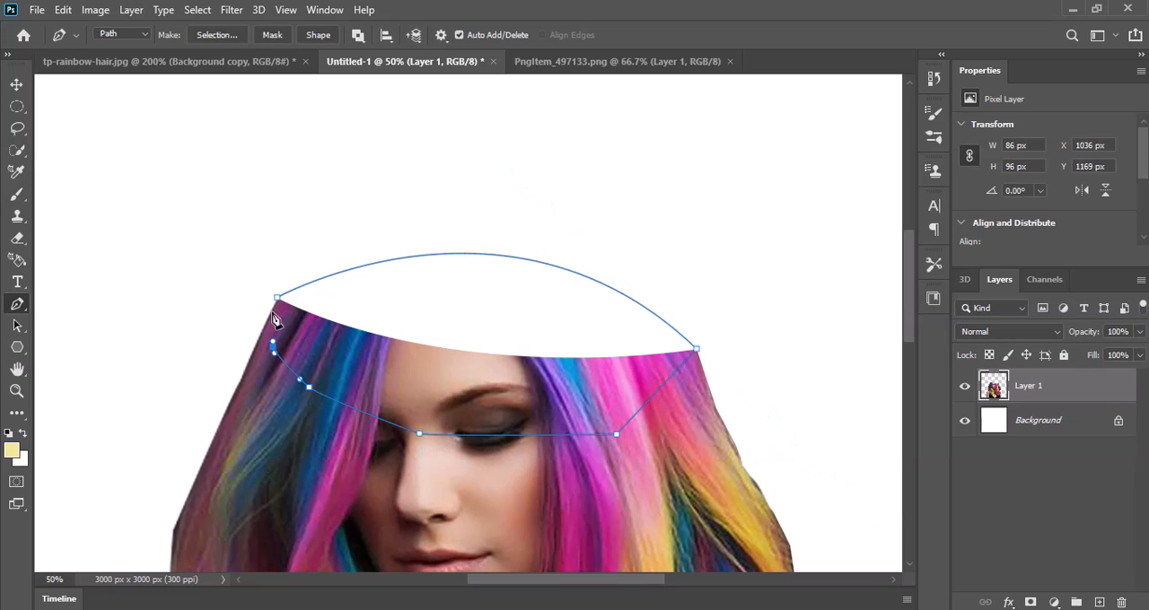
{"action": "left_click", "coordinate": [277, 299]}
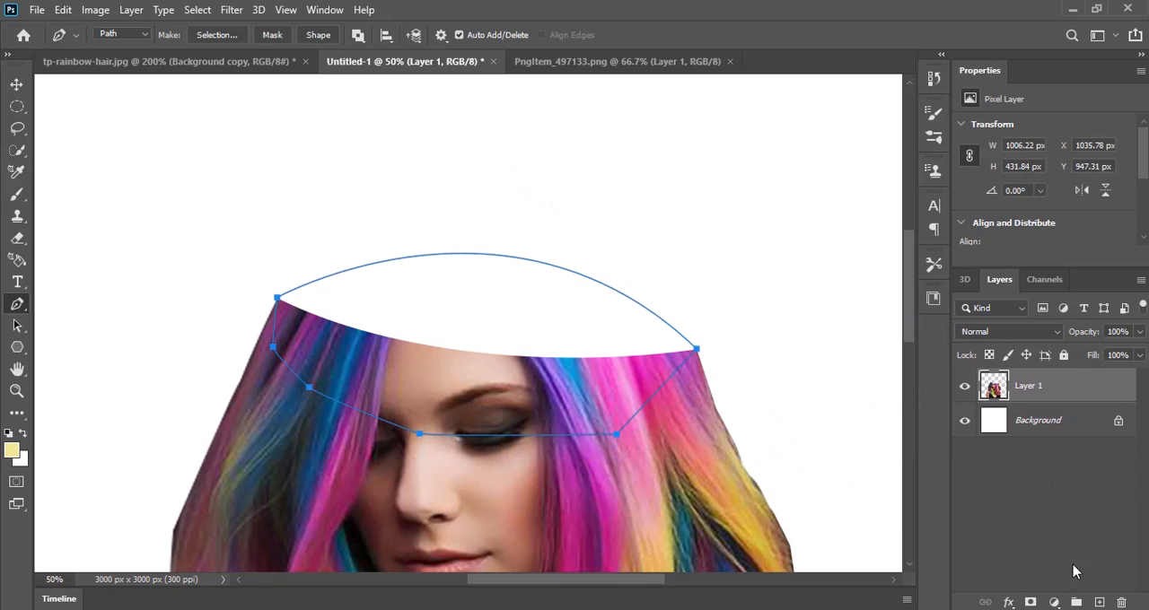
Step: Fill the path area on a new layer with skin tone e1bcaa sampled from the cheek, and place that layer below Layer 1
{"action": "left_click", "coordinate": [1098, 603]}
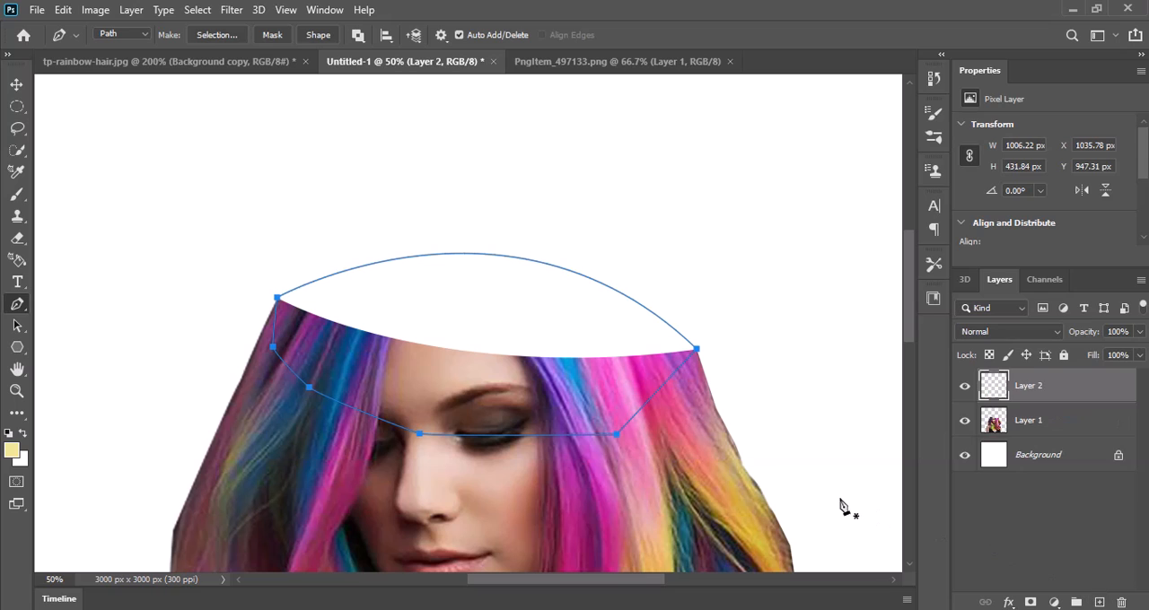
{"action": "key", "text": "ctrl+Return"}
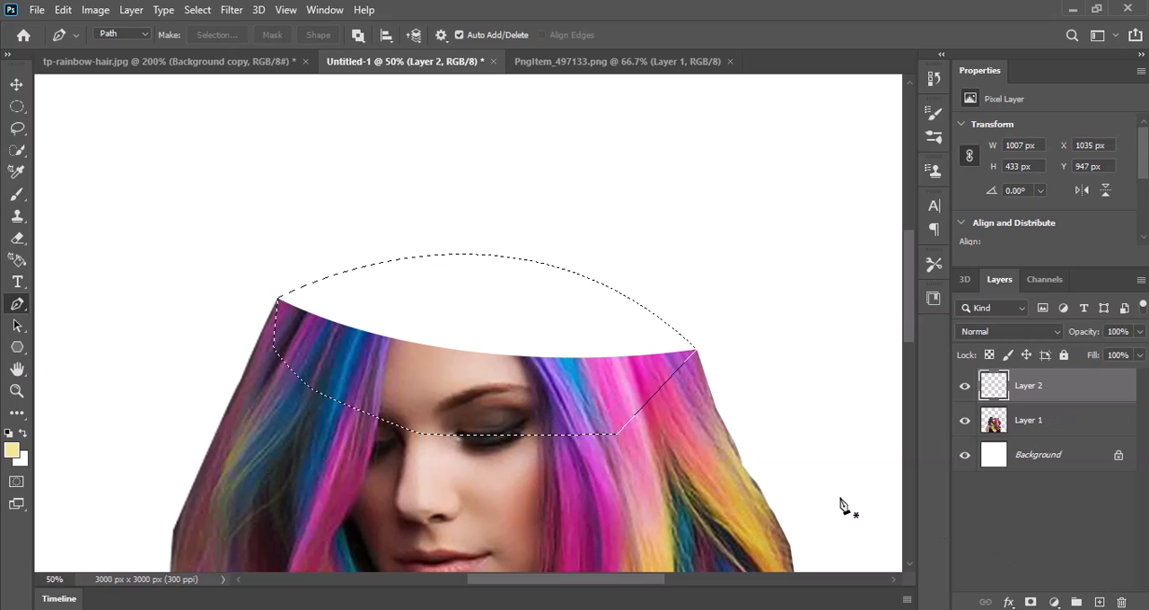
{"action": "left_click", "coordinate": [13, 453]}
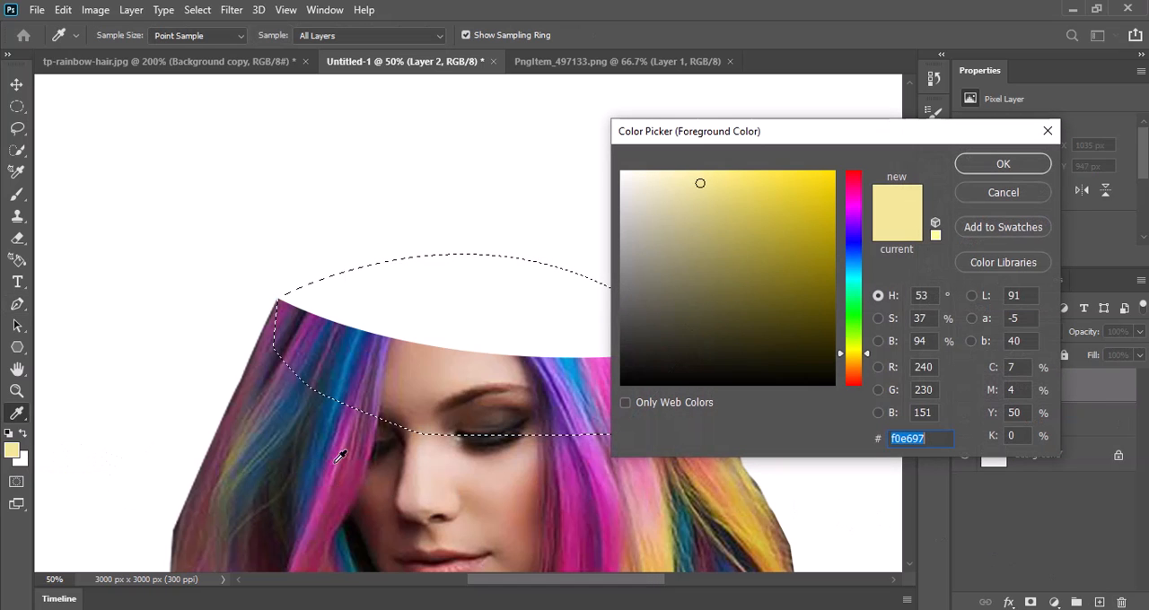
{"action": "left_click", "coordinate": [493, 491]}
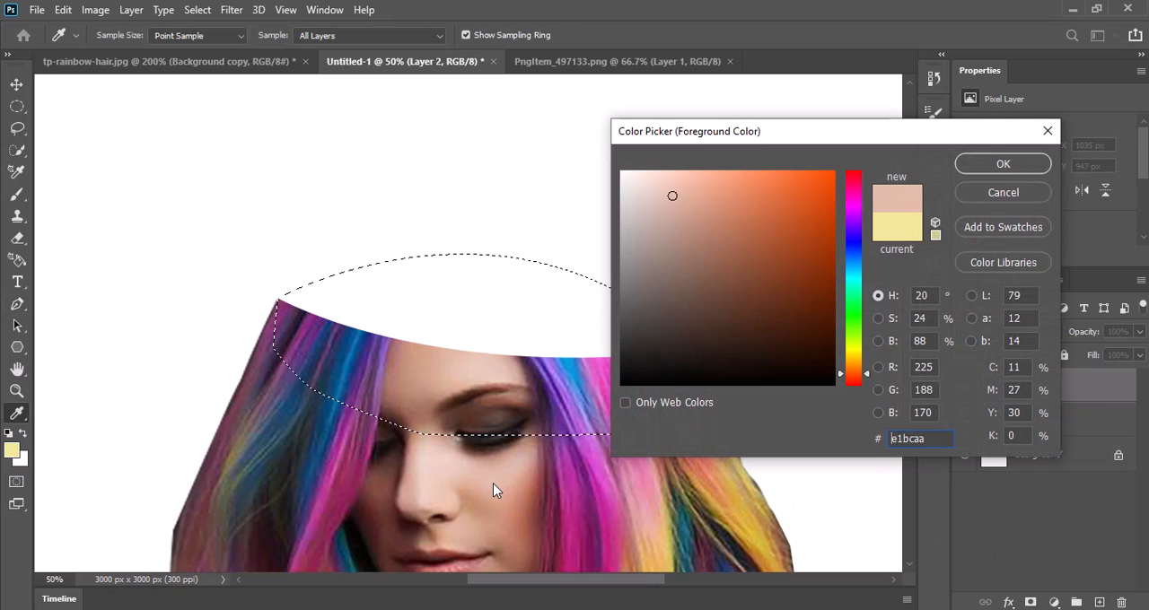
{"action": "left_click", "coordinate": [979, 171]}
{"action": "key", "text": "p"}
{"action": "key", "text": "alt+BackSpace"}
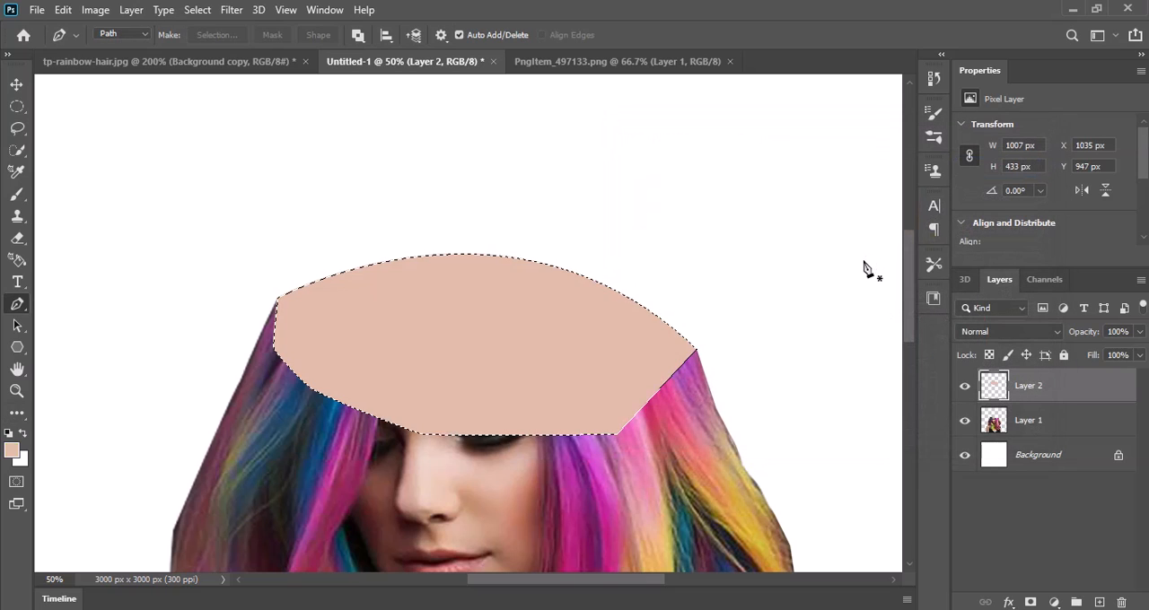
{"action": "key", "text": "ctrl+d"}
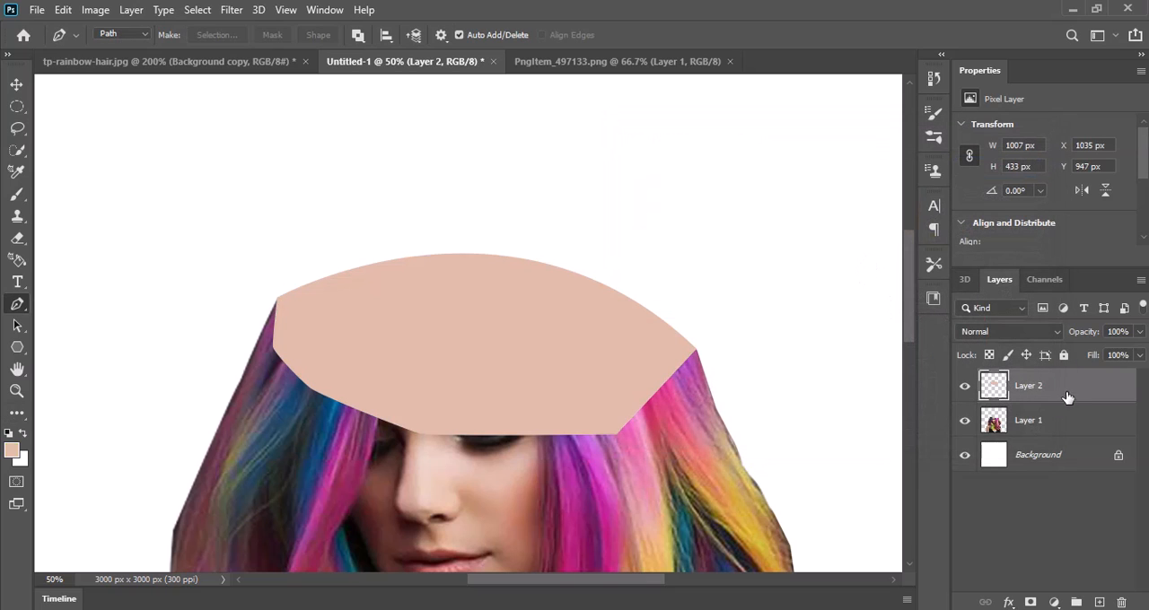
{"action": "left_click_drag", "start_coordinate": [1067, 397], "coordinate": [1069, 442]}
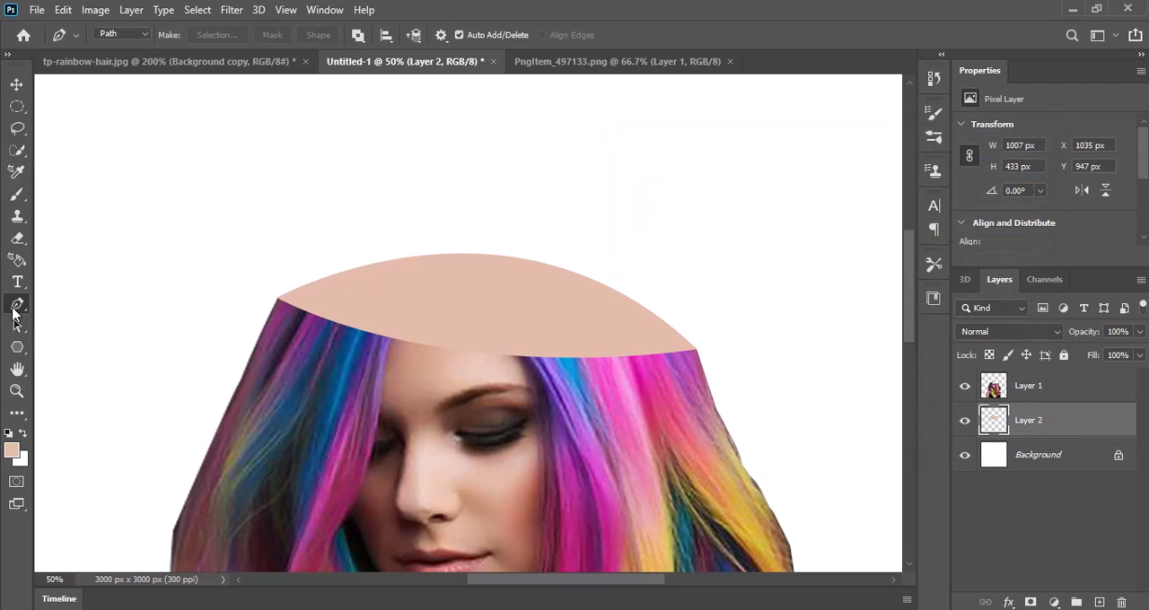
Step: Darken the hair and forehead along the cut edge on Layer 1 using the Burn tool with a 125 px brush
{"action": "left_click", "coordinate": [17, 414]}
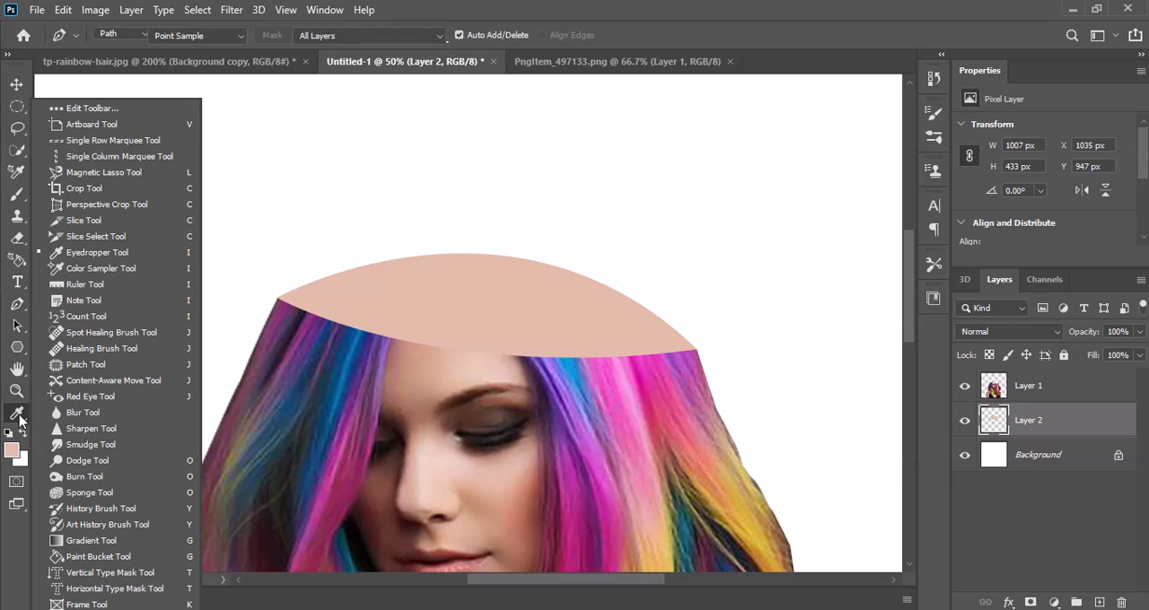
{"action": "left_click", "coordinate": [77, 483]}
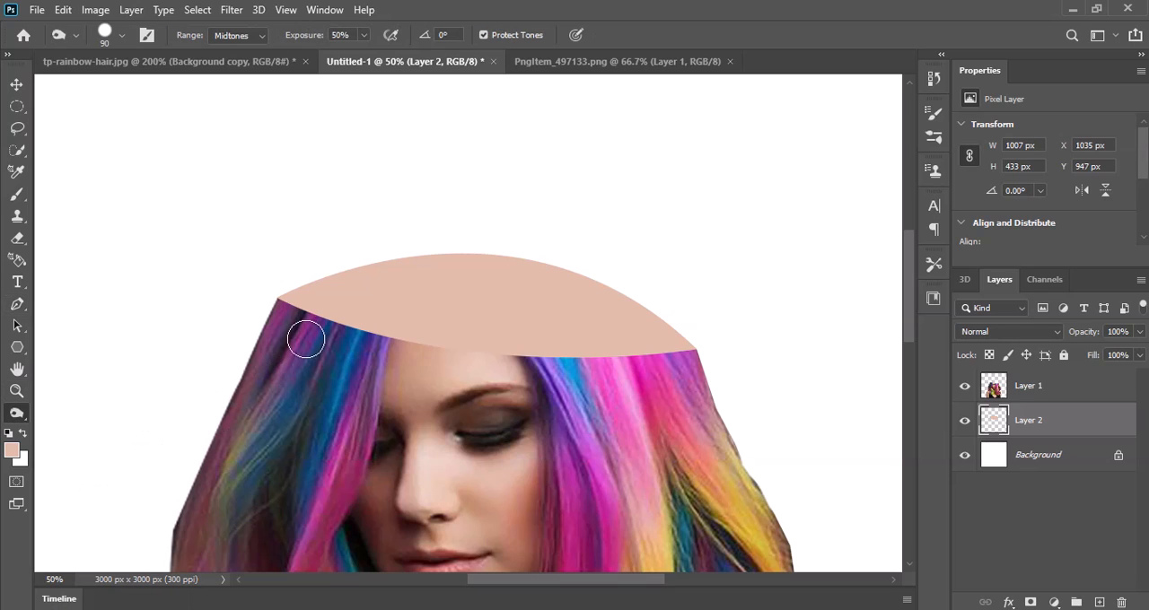
{"action": "left_click", "coordinate": [1078, 390]}
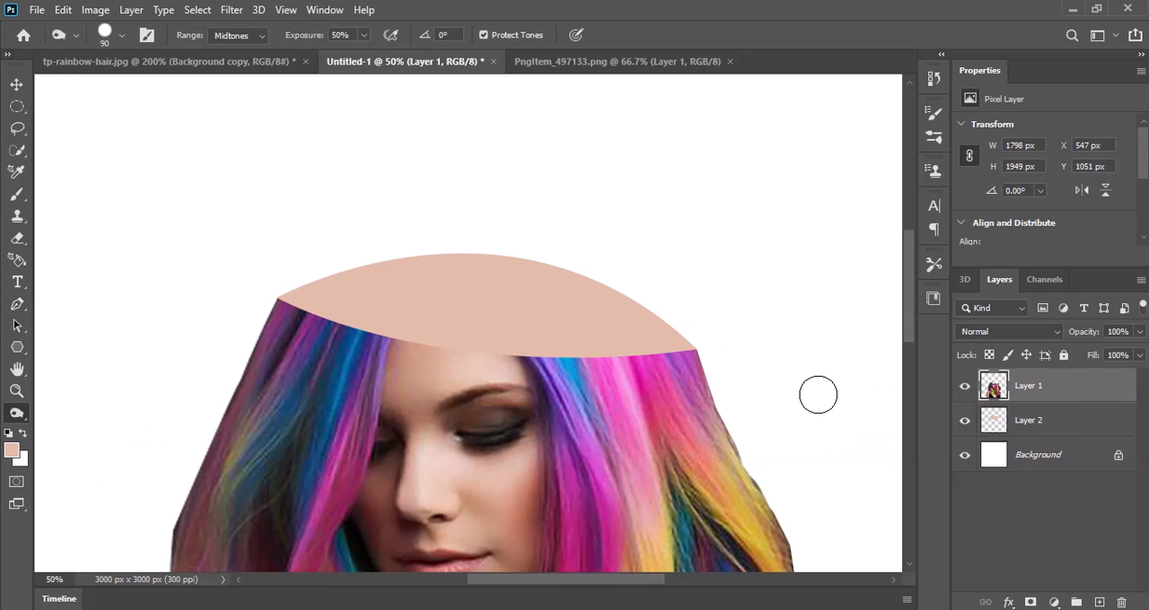
{"action": "key", "text": "bracketright"}
{"action": "key", "text": "bracketright"}
{"action": "mouse_move", "coordinate": [293, 302]}
{"action": "left_mouse_down"}
{"action": "mouse_move", "coordinate": [415, 338]}
{"action": "mouse_move", "coordinate": [681, 334]}
{"action": "left_mouse_up"}
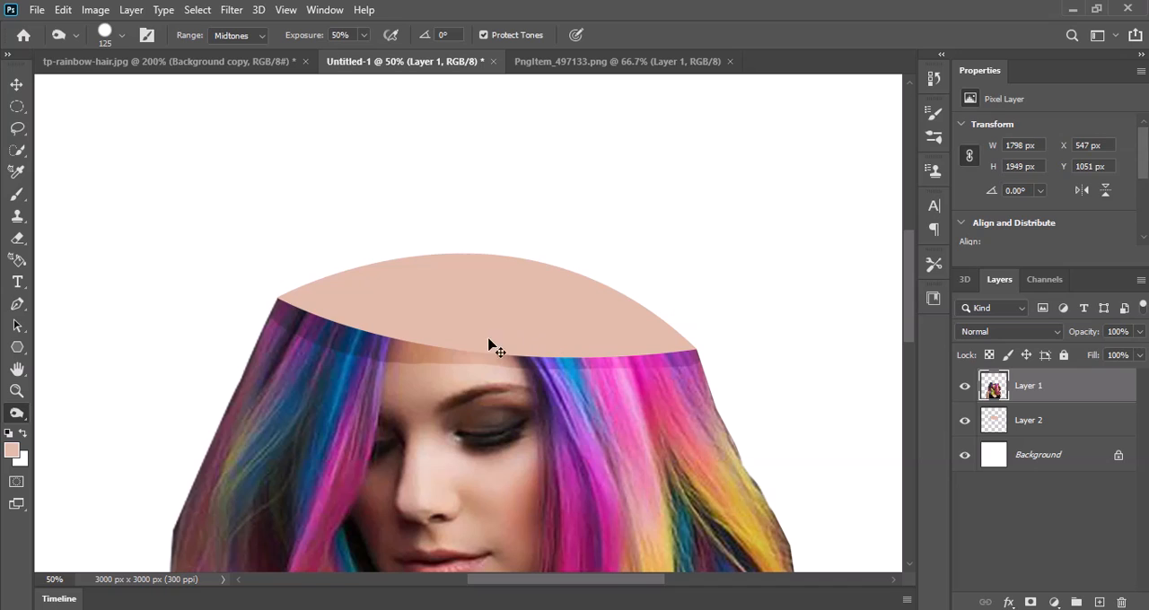
Step: Select the area above the skin shape on Layer 2 with a Pen path curving just inside its upper edge
{"action": "left_click", "coordinate": [1024, 414]}
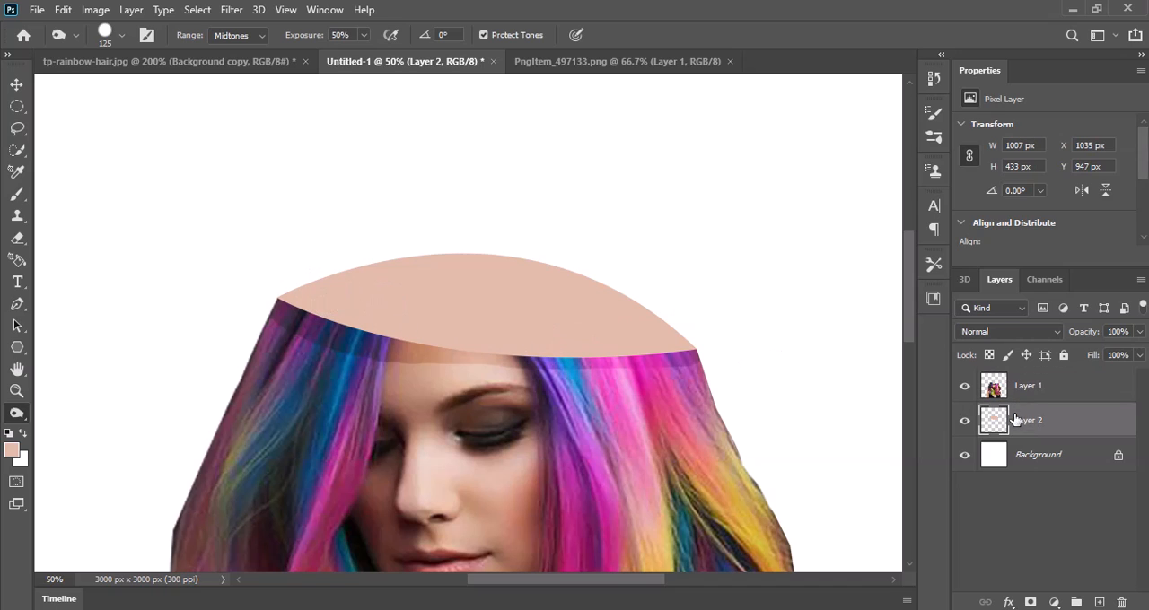
{"action": "left_click", "coordinate": [18, 305]}
{"action": "left_click", "coordinate": [278, 300]}
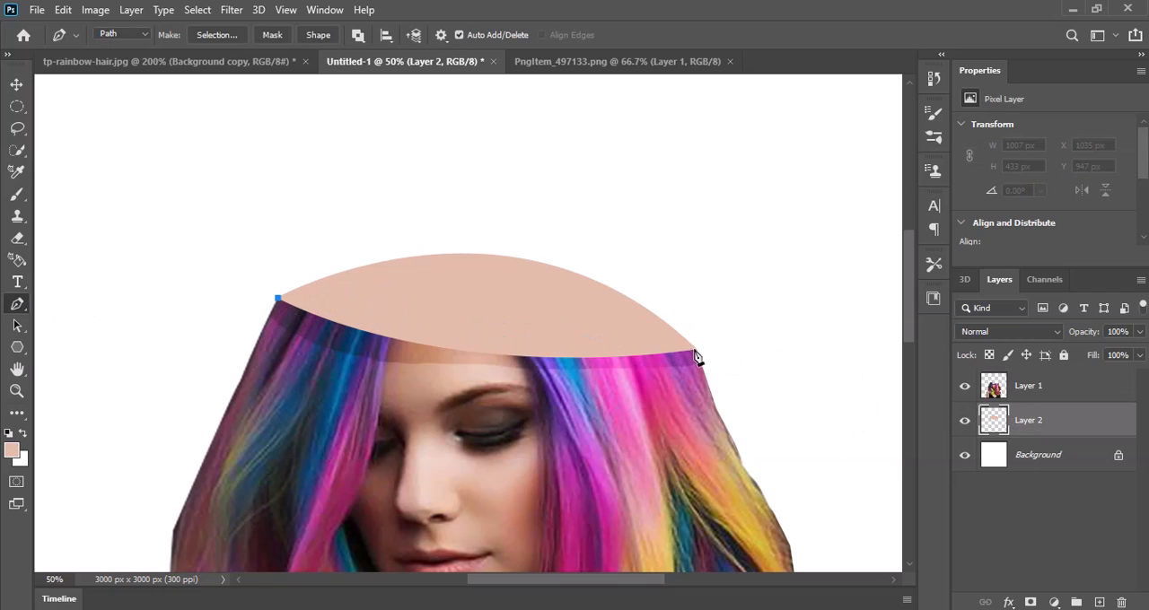
{"action": "left_click_drag", "start_coordinate": [696, 349], "coordinate": [880, 514]}
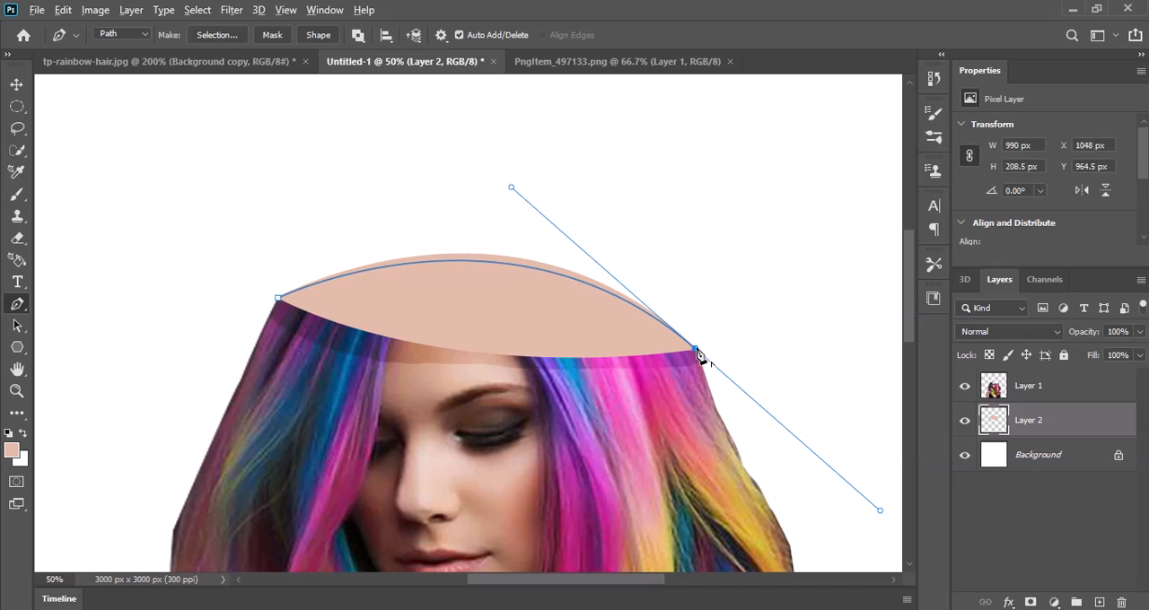
{"action": "left_click", "coordinate": [716, 179]}
{"action": "left_click", "coordinate": [397, 160]}
{"action": "left_click", "coordinate": [263, 193]}
{"action": "left_click", "coordinate": [235, 227]}
{"action": "left_click", "coordinate": [259, 293]}
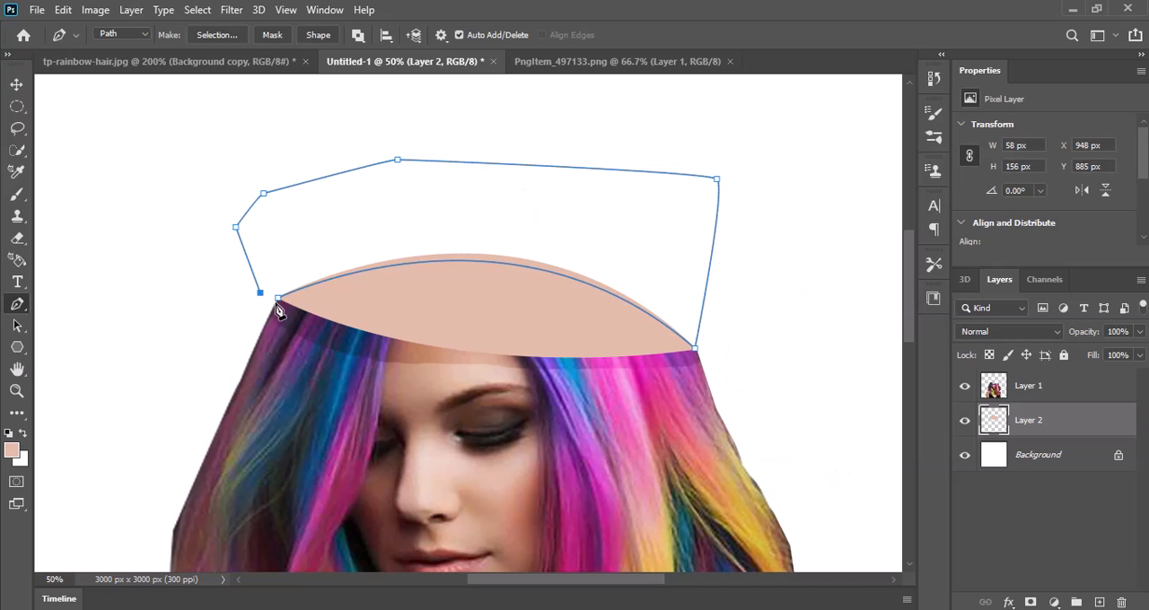
{"action": "left_click", "coordinate": [277, 299]}
{"action": "key", "text": "ctrl+Return"}
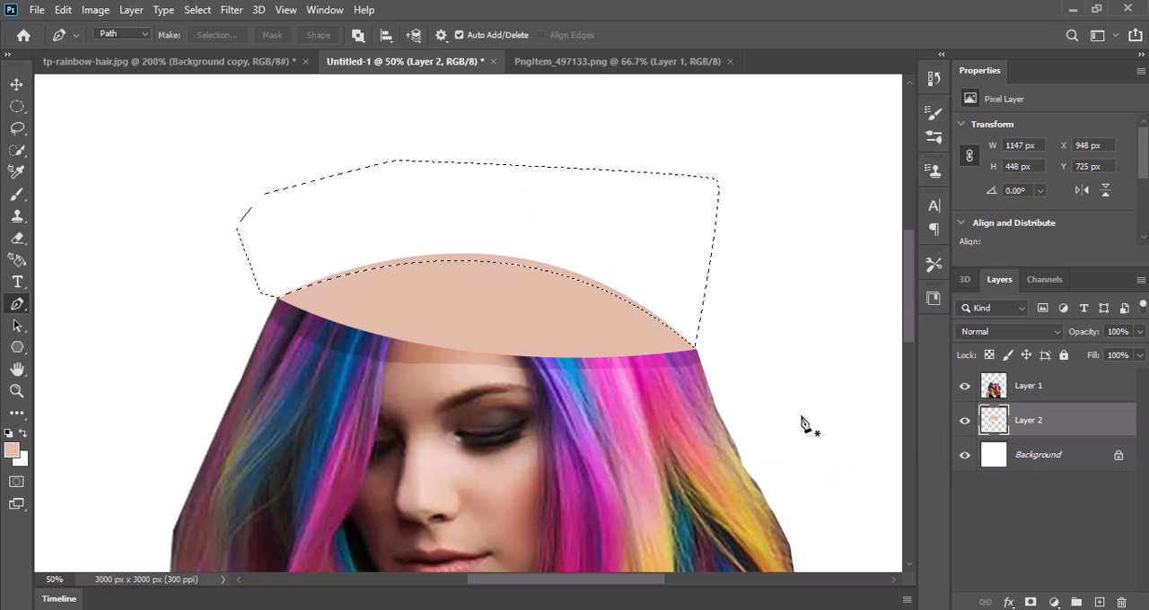
Step: Lock Layer 2's transparent pixels, fill the selected upper rim with darker skin tone b89a8b, and deselect
{"action": "left_click", "coordinate": [990, 356]}
{"action": "left_click", "coordinate": [15, 453]}
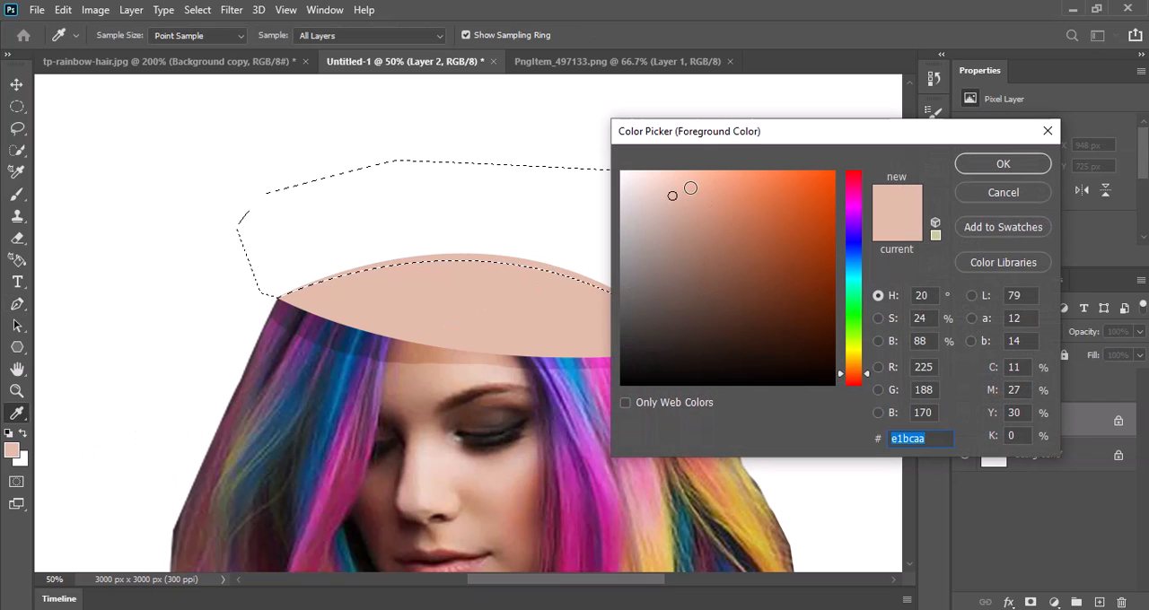
{"action": "left_click_drag", "start_coordinate": [673, 195], "coordinate": [672, 230]}
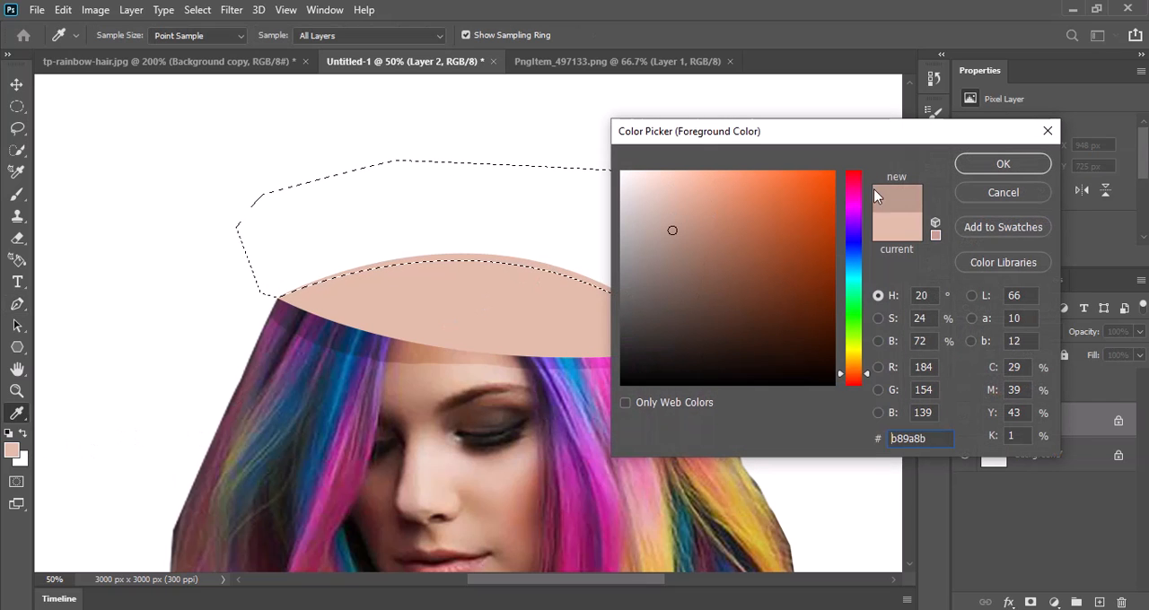
{"action": "left_click", "coordinate": [1002, 164]}
{"action": "key", "text": "p"}
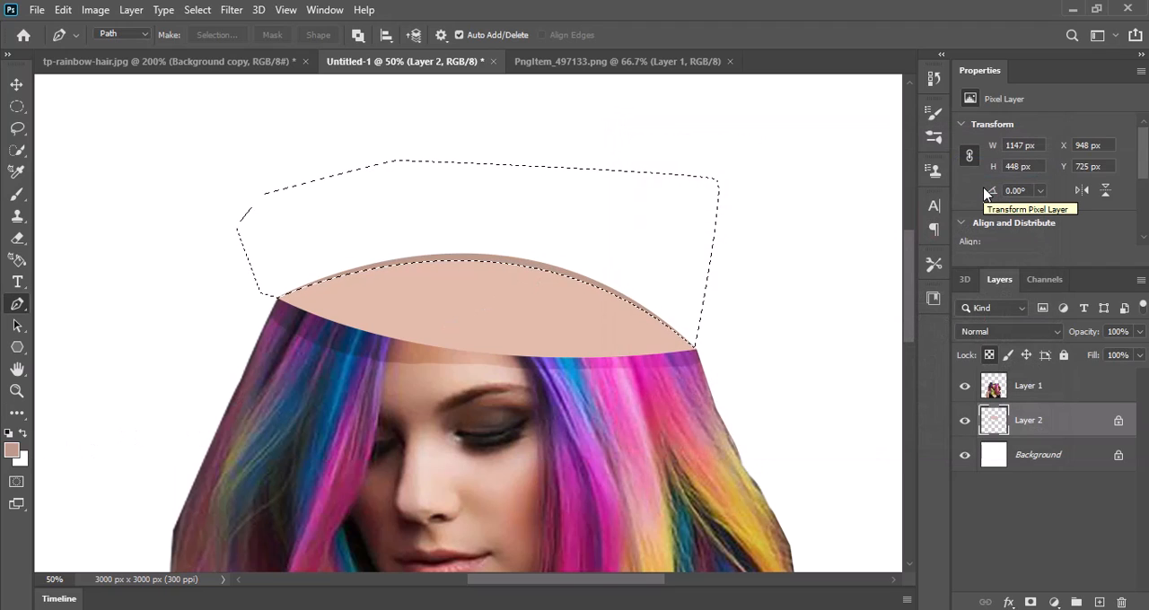
{"action": "key", "text": "ctrl+d"}
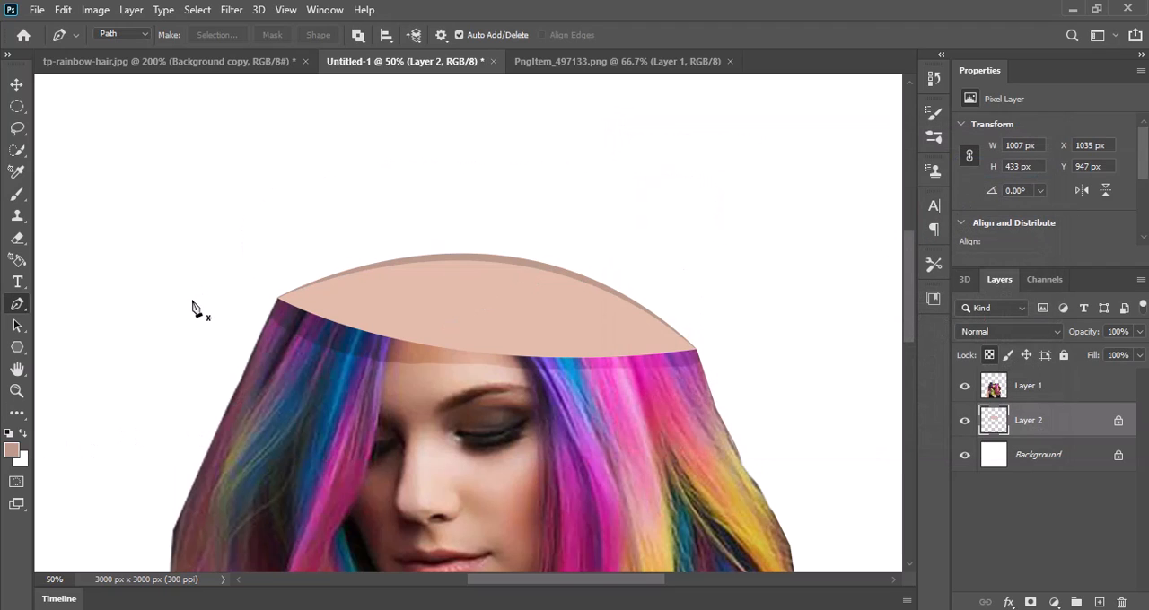
Step: Outline a thin rim along the skin shape's front lower edge with a Pen path, fill it with b89a8b, and deselect
{"action": "left_click", "coordinate": [282, 297]}
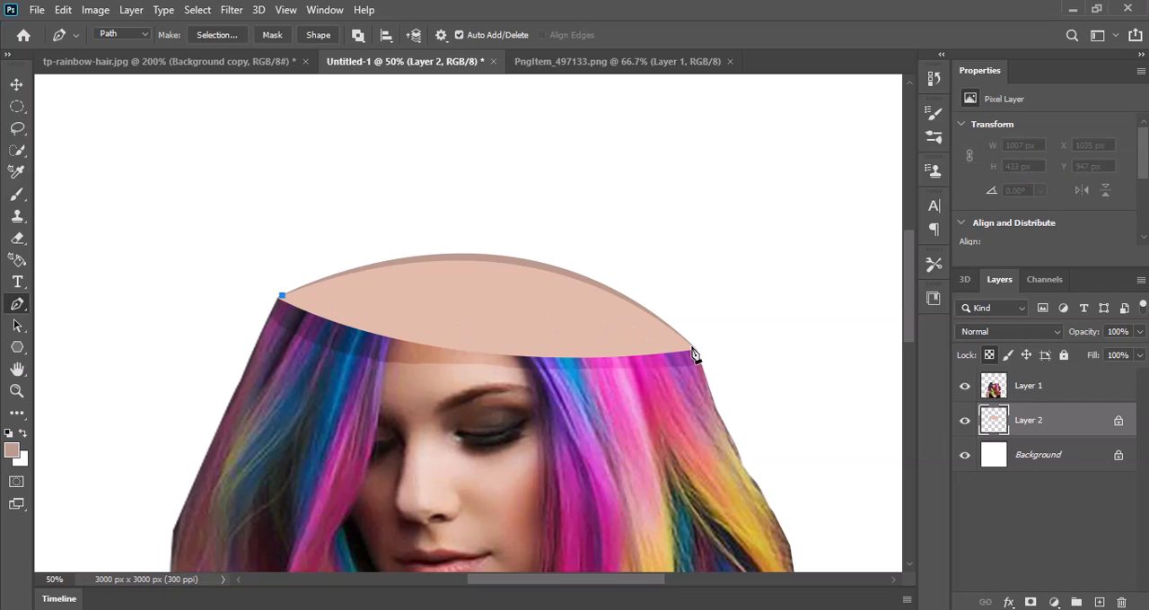
{"action": "left_click_drag", "start_coordinate": [690, 344], "coordinate": [810, 308]}
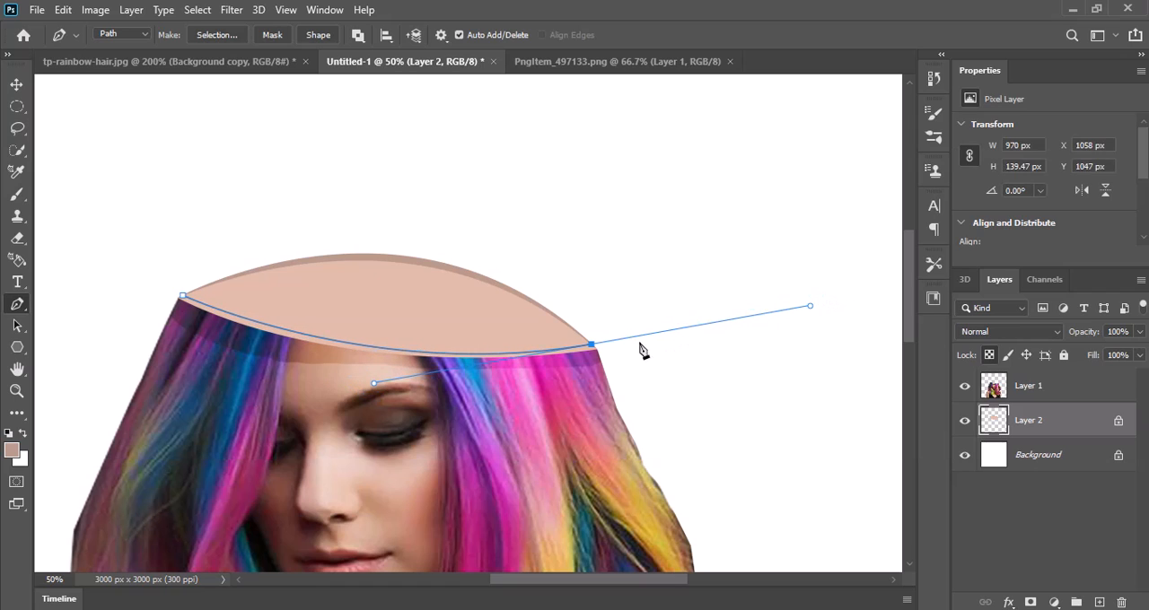
{"action": "left_click", "coordinate": [591, 345]}
{"action": "left_click", "coordinate": [583, 417]}
{"action": "left_click", "coordinate": [445, 451]}
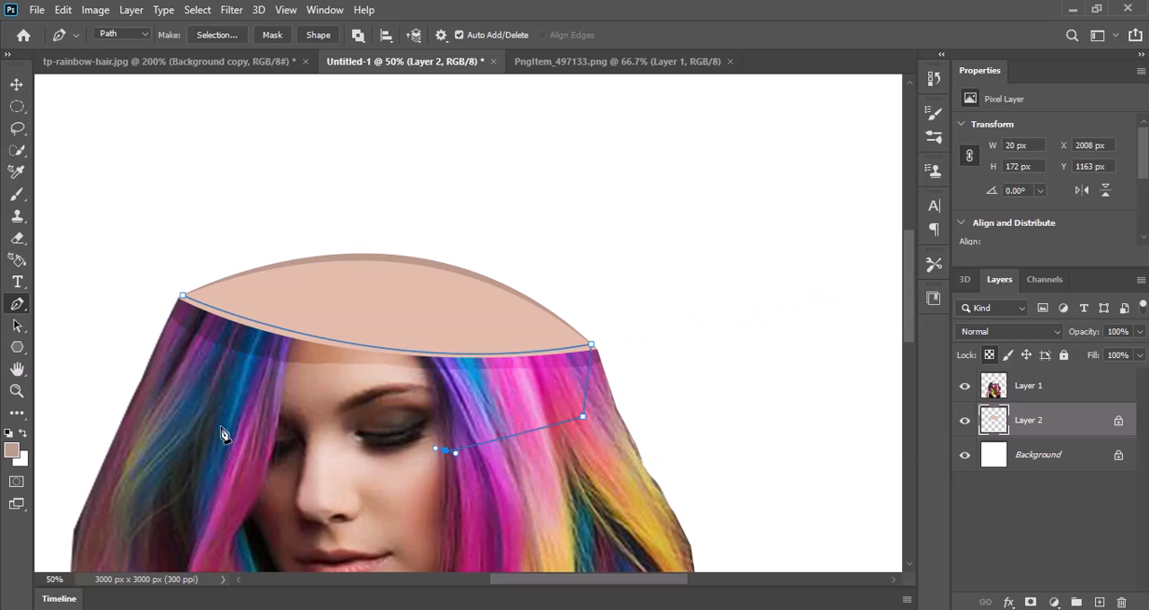
{"action": "left_click", "coordinate": [158, 391]}
{"action": "left_click_drag", "start_coordinate": [155, 344], "coordinate": [155, 328]}
{"action": "left_click", "coordinate": [183, 298]}
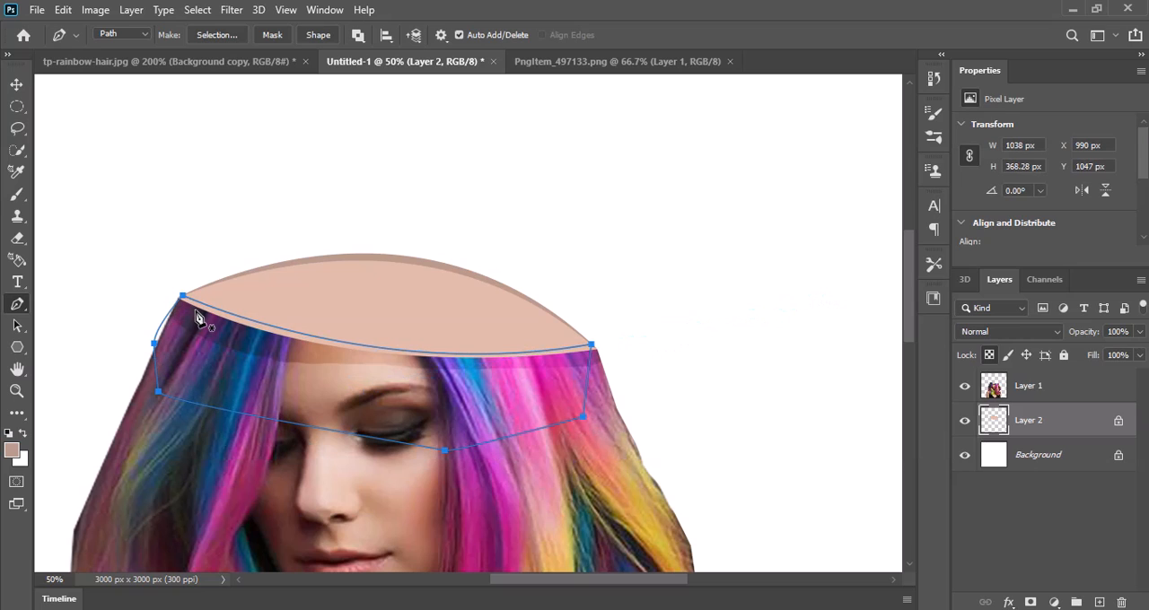
{"action": "key", "text": "ctrl+Return"}
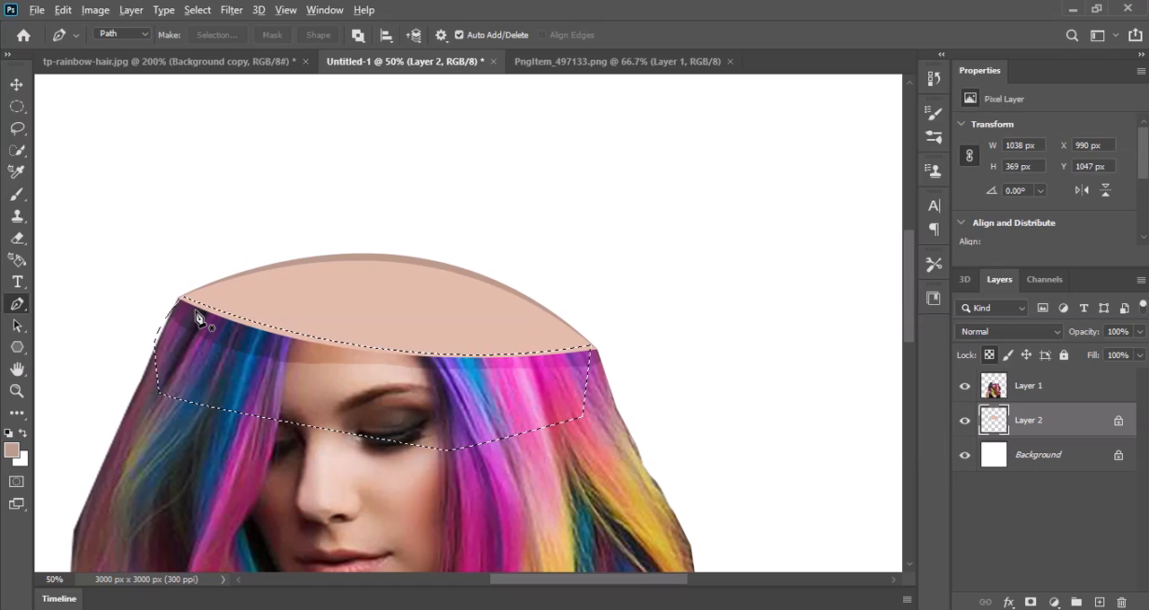
{"action": "key", "text": "ctrl+d"}
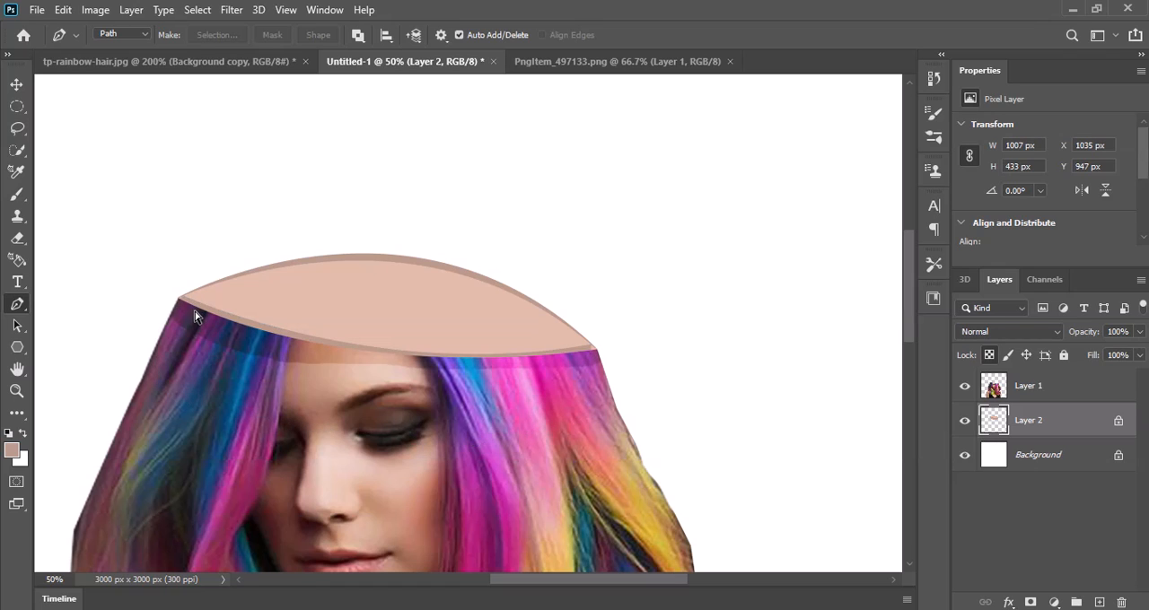
Step: Copy the rose bouquet from PngItem_497133.png into the Untitled-1 composition, placing it between the woman and the skin shape
{"action": "left_click", "coordinate": [624, 63]}
{"action": "key", "text": "v"}
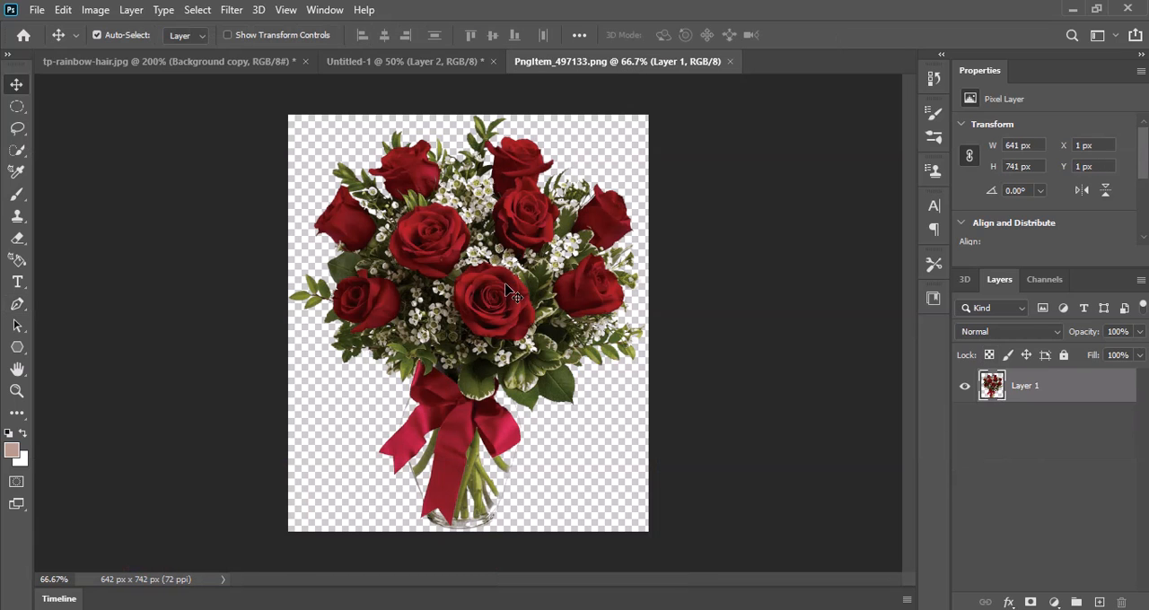
{"action": "left_click_drag", "start_coordinate": [507, 289], "coordinate": [429, 283]}
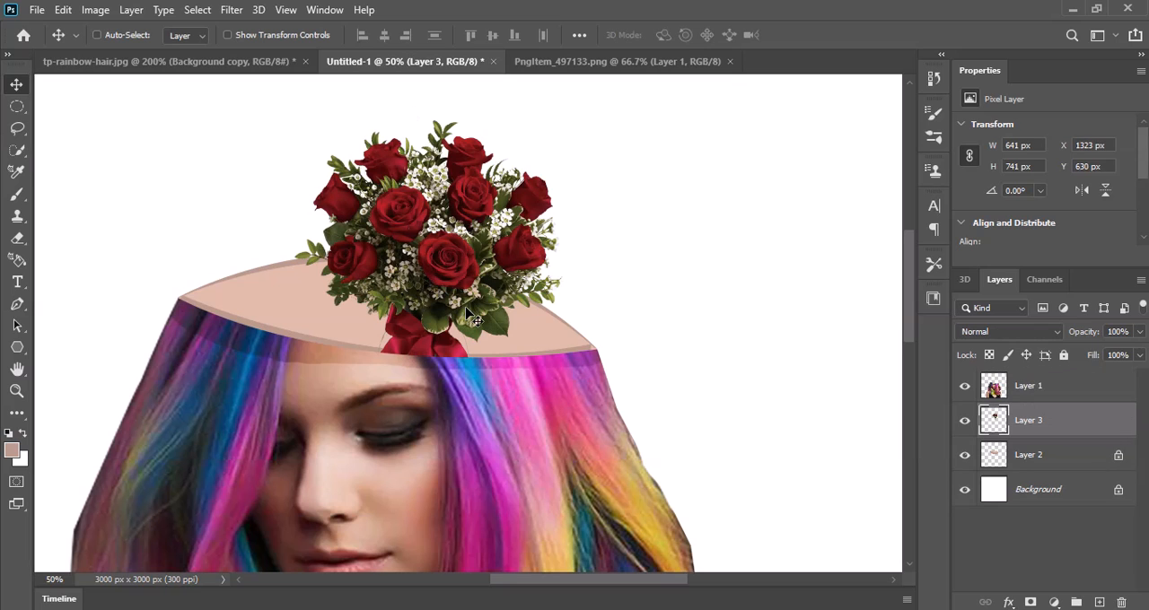
Step: Scale the bouquet to about 182.5%, rotate it about 4.7° clockwise, and position it in the head opening
{"action": "key", "text": "ctrl+t"}
{"action": "scroll", "coordinate": [446, 355], "scroll_direction": "down", "scroll_amount": 2}
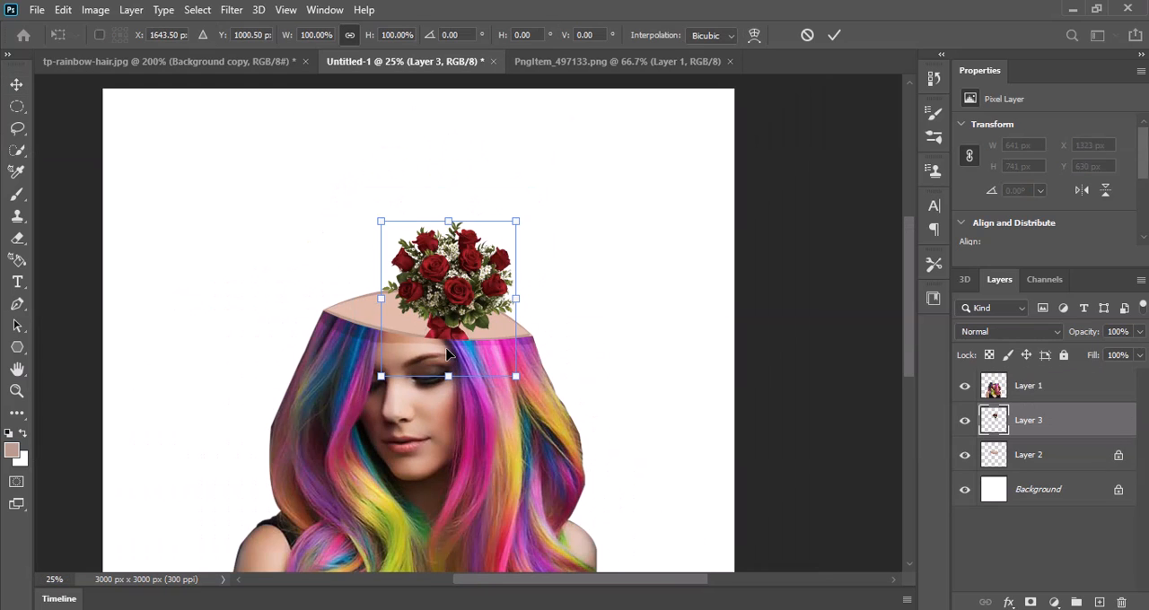
{"action": "left_click_drag", "start_coordinate": [446, 281], "coordinate": [422, 286]}
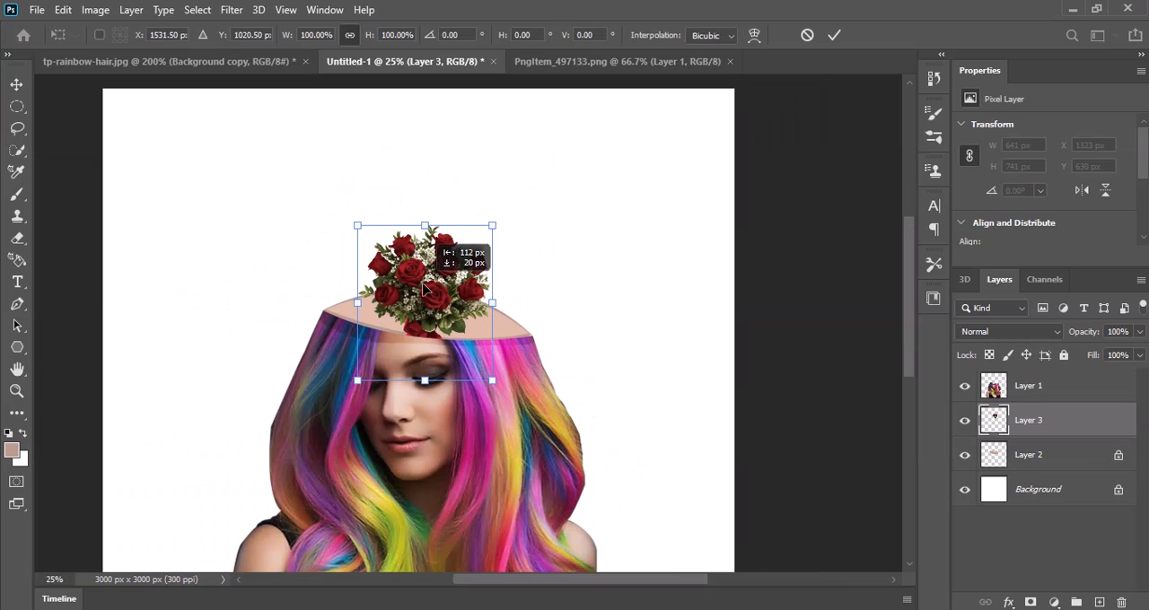
{"action": "left_click_drag", "start_coordinate": [494, 383], "coordinate": [580, 442]}
{"action": "left_click_drag", "start_coordinate": [484, 316], "coordinate": [452, 254]}
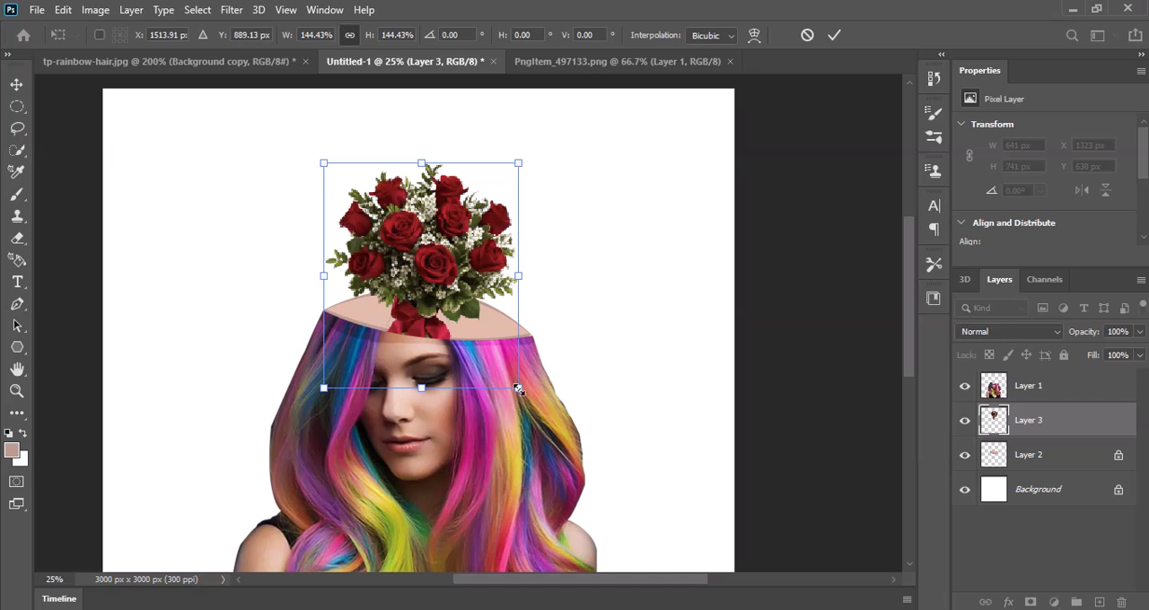
{"action": "left_click_drag", "start_coordinate": [519, 389], "coordinate": [569, 444]}
{"action": "left_click_drag", "start_coordinate": [472, 302], "coordinate": [447, 285]}
{"action": "left_click_drag", "start_coordinate": [564, 125], "coordinate": [577, 128]}
{"action": "mouse_move", "coordinate": [437, 232]}
{"action": "left_mouse_down"}
{"action": "mouse_move", "coordinate": [423, 220]}
{"action": "mouse_move", "coordinate": [423, 231]}
{"action": "mouse_move", "coordinate": [433, 225]}
{"action": "left_mouse_up"}
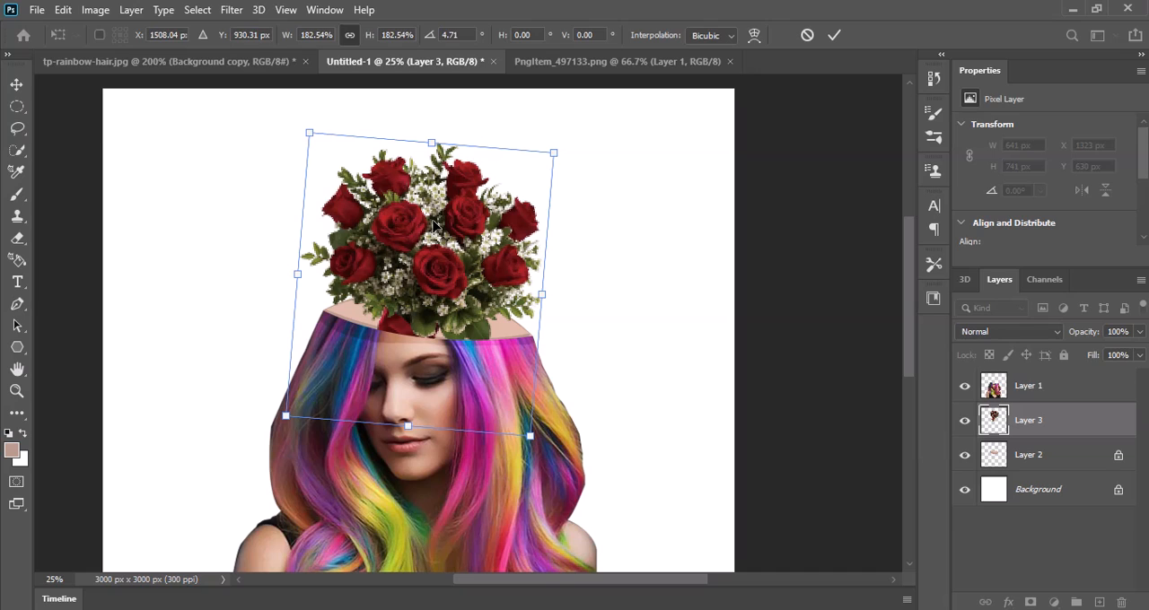
{"action": "key", "text": "Return"}
Step: Switch to the Burn tool and make the skin shape's Layer 2 active
{"action": "left_click", "coordinate": [18, 420]}
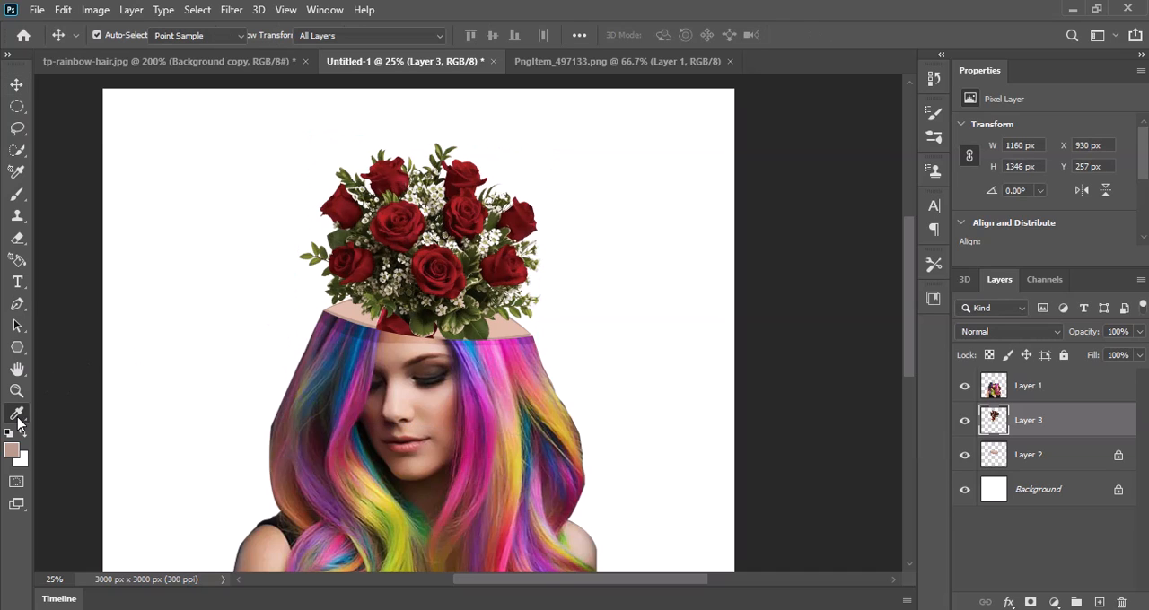
{"action": "left_click", "coordinate": [84, 476]}
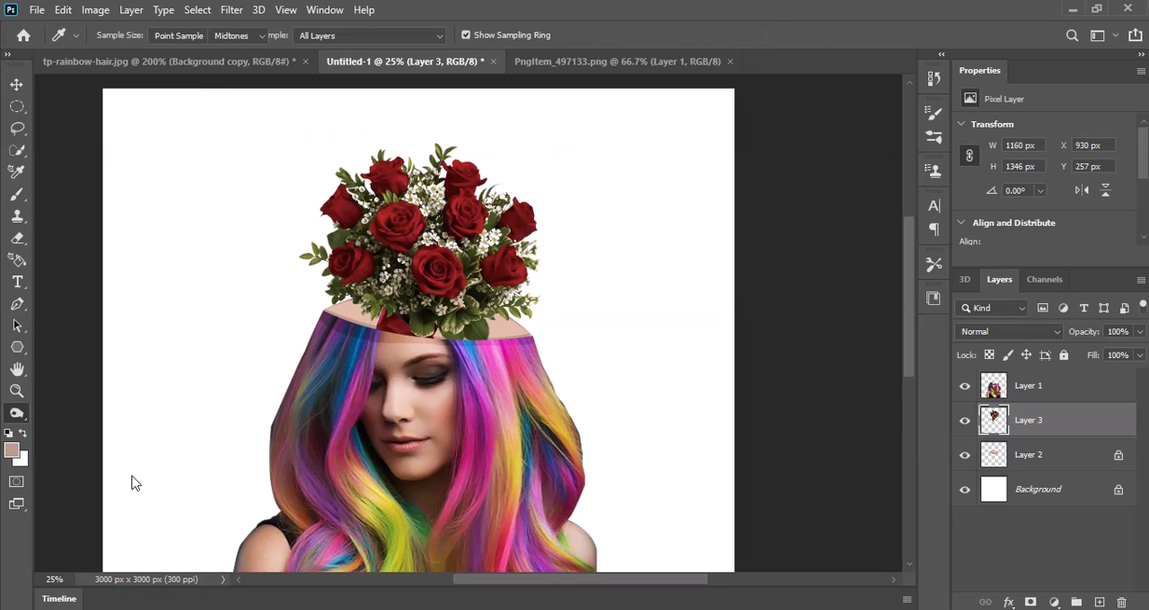
{"action": "left_click", "coordinate": [1029, 455]}
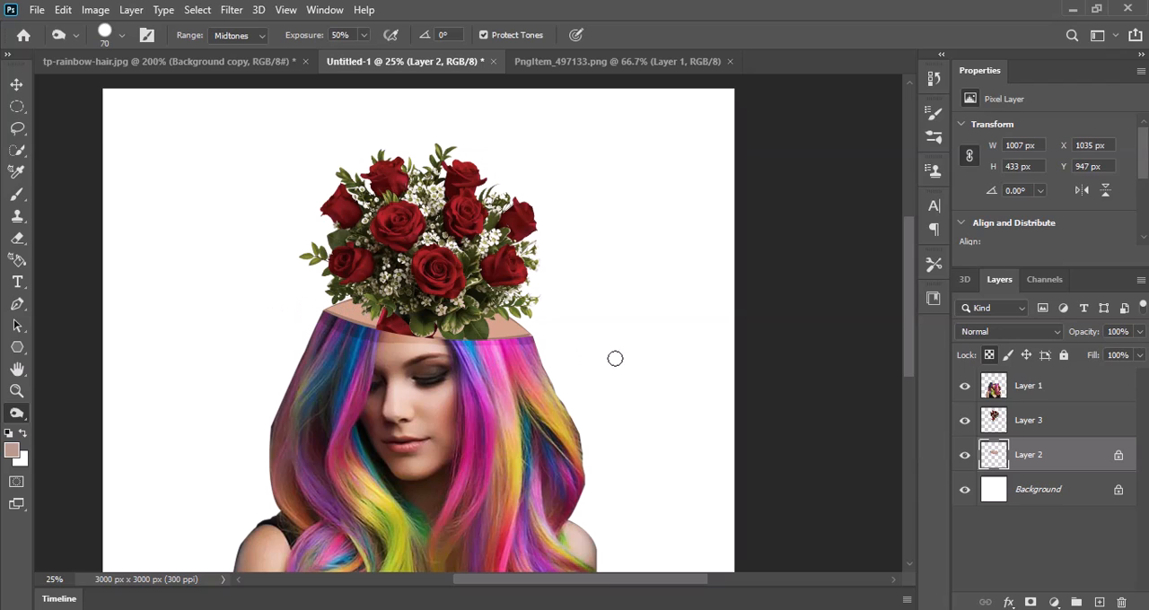
Step: Colorize the bouquet on Layer 3 teal green with Hue/Saturation, using Hue 165 and Saturation 59
{"action": "left_click", "coordinate": [999, 419]}
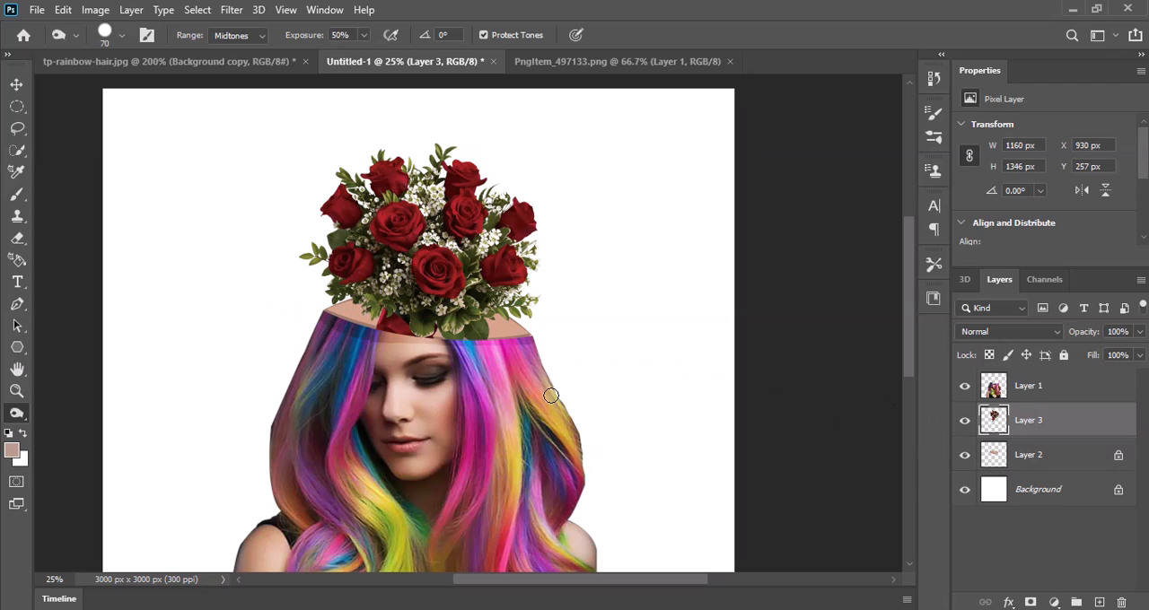
{"action": "key", "text": "ctrl+u"}
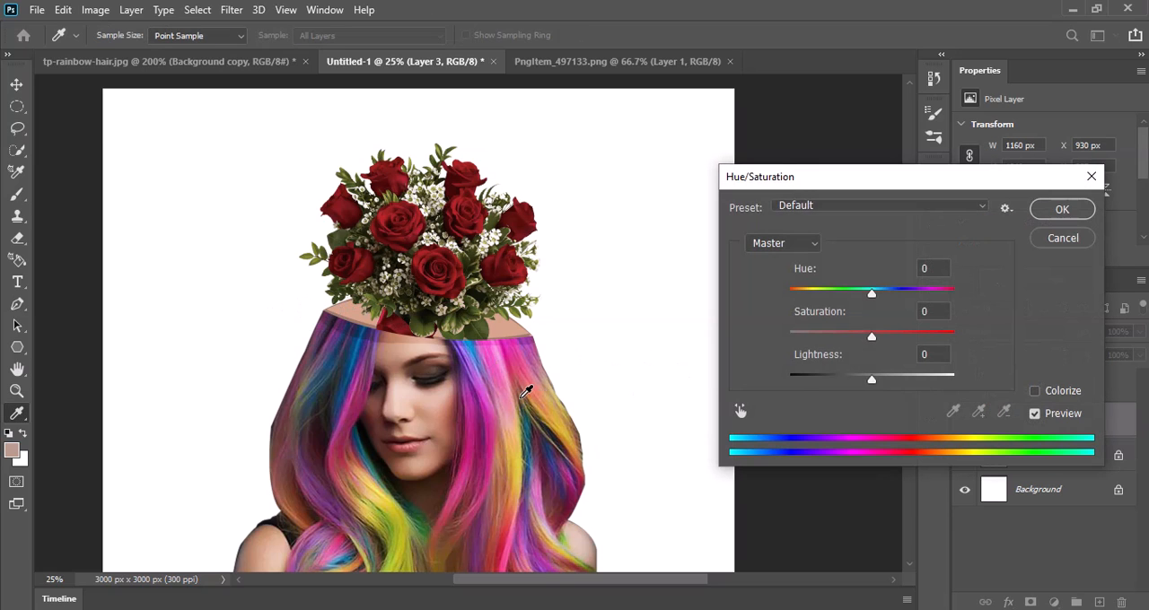
{"action": "left_click", "coordinate": [1035, 391]}
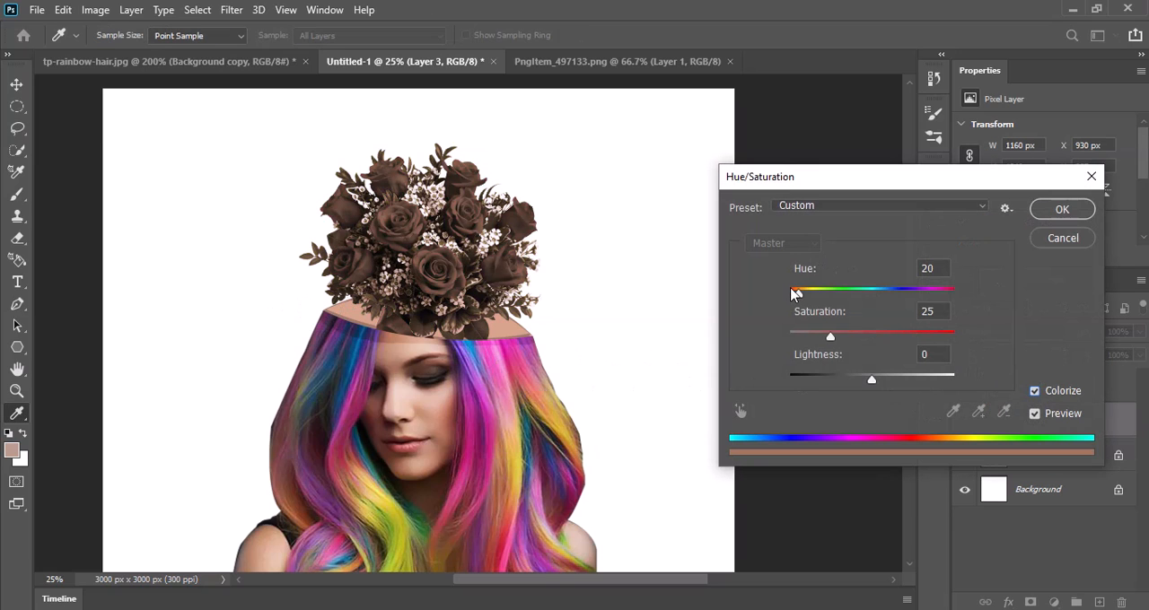
{"action": "left_click_drag", "start_coordinate": [795, 293], "coordinate": [896, 304]}
{"action": "left_click_drag", "start_coordinate": [833, 339], "coordinate": [862, 340]}
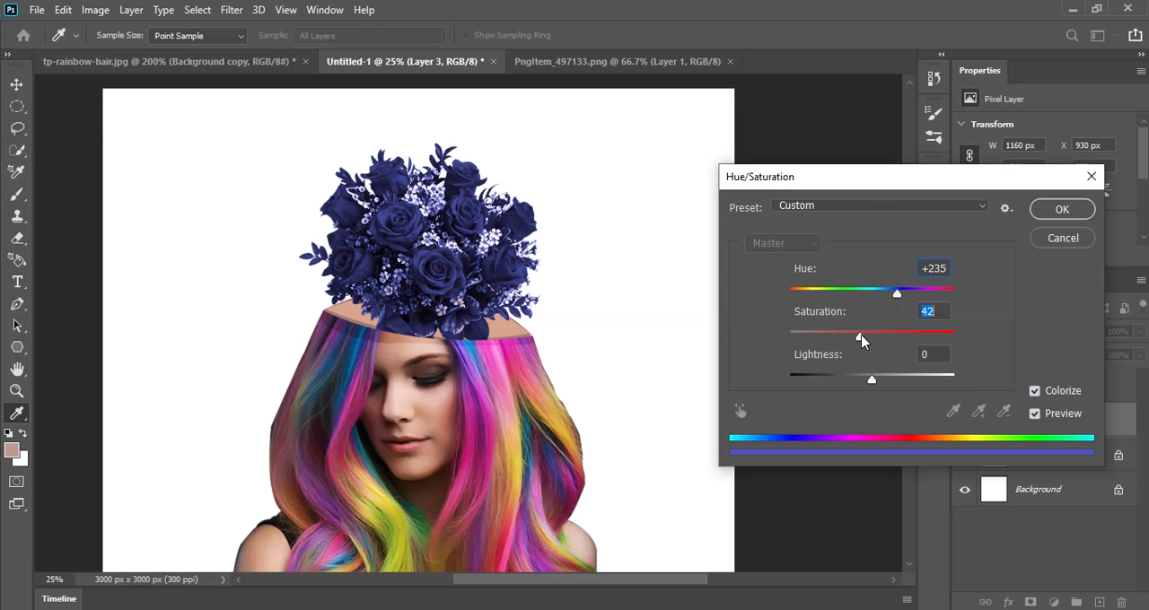
{"action": "mouse_move", "coordinate": [893, 301]}
{"action": "left_mouse_down"}
{"action": "mouse_move", "coordinate": [850, 298]}
{"action": "mouse_move", "coordinate": [910, 303]}
{"action": "mouse_move", "coordinate": [795, 302]}
{"action": "mouse_move", "coordinate": [958, 299]}
{"action": "mouse_move", "coordinate": [913, 299]}
{"action": "left_mouse_up"}
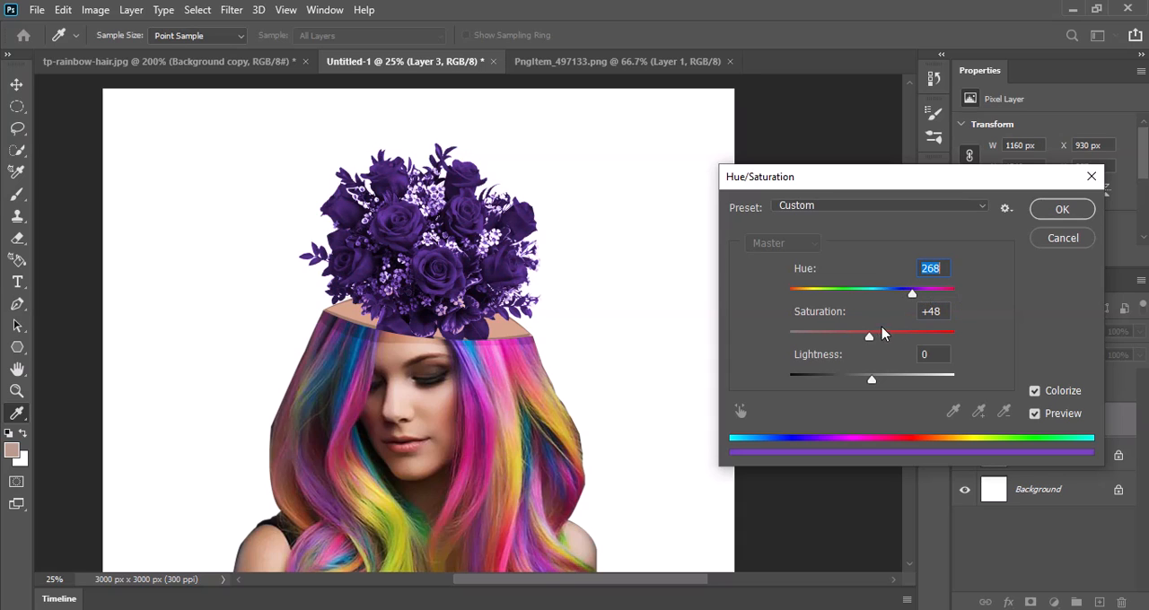
{"action": "mouse_move", "coordinate": [869, 339]}
{"action": "left_mouse_down"}
{"action": "mouse_move", "coordinate": [839, 336]}
{"action": "mouse_move", "coordinate": [884, 339]}
{"action": "left_mouse_up"}
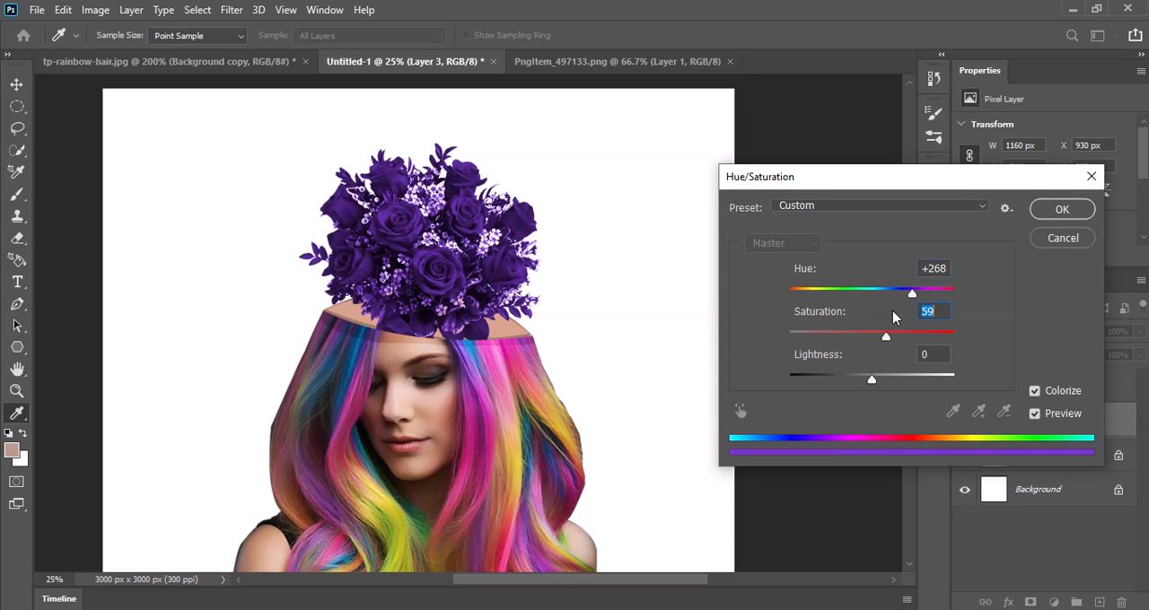
{"action": "left_click_drag", "start_coordinate": [912, 300], "coordinate": [870, 305]}
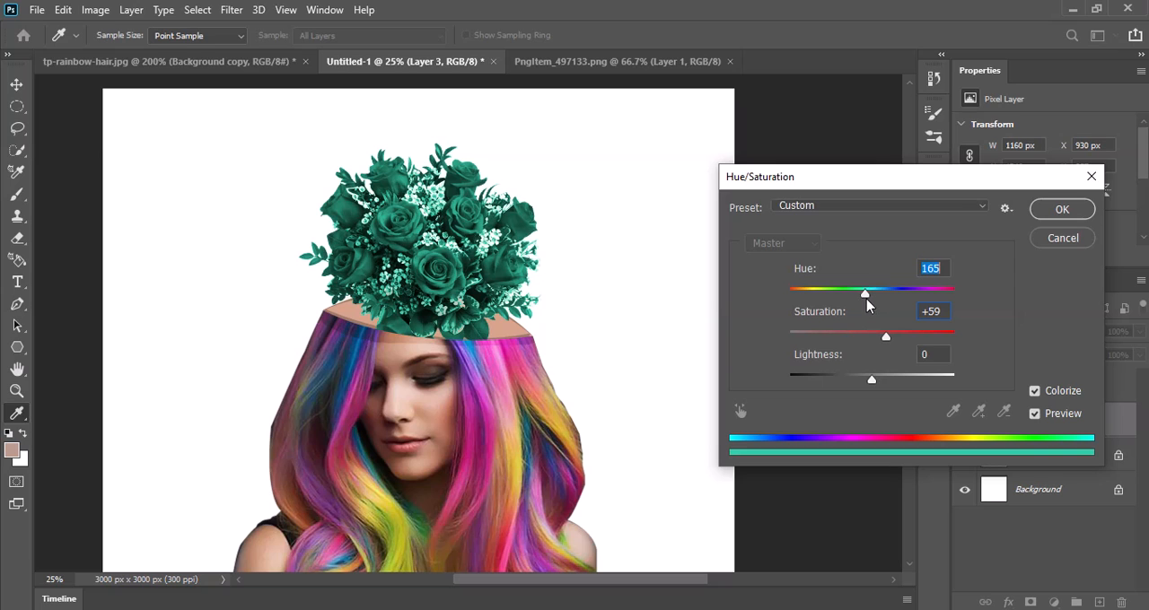
{"action": "left_click", "coordinate": [1045, 212]}
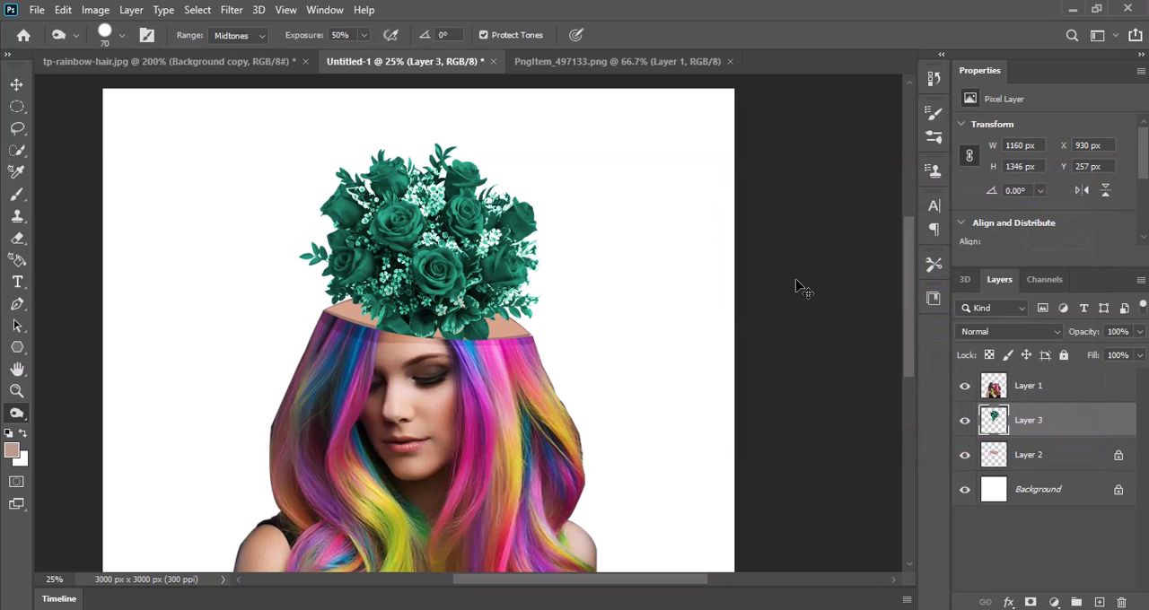
Step: Rotate the green bouquet a further 4.65° clockwise and lower it deeper into the head opening
{"action": "key", "text": "ctrl+t"}
{"action": "left_click_drag", "start_coordinate": [595, 128], "coordinate": [610, 133]}
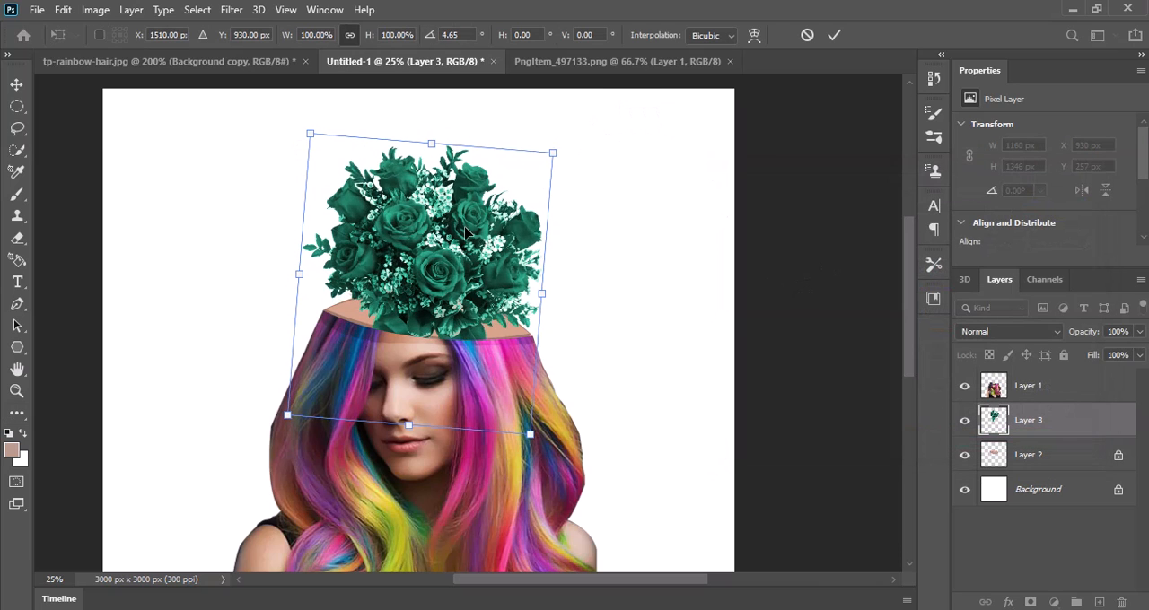
{"action": "left_click_drag", "start_coordinate": [460, 239], "coordinate": [459, 243]}
{"action": "left_click_drag", "start_coordinate": [460, 244], "coordinate": [463, 243]}
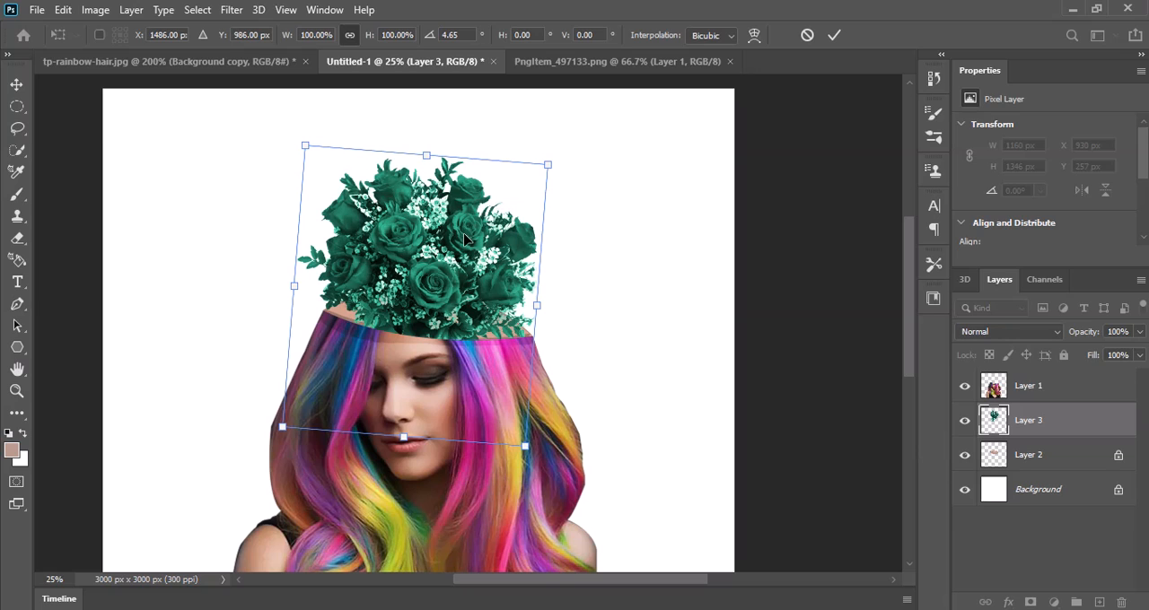
{"action": "key", "text": "Return"}
Step: Add a new empty layer and place it directly above the Background, beneath the skin shape
{"action": "key", "text": "o"}
{"action": "key", "text": "ctrl+minus"}
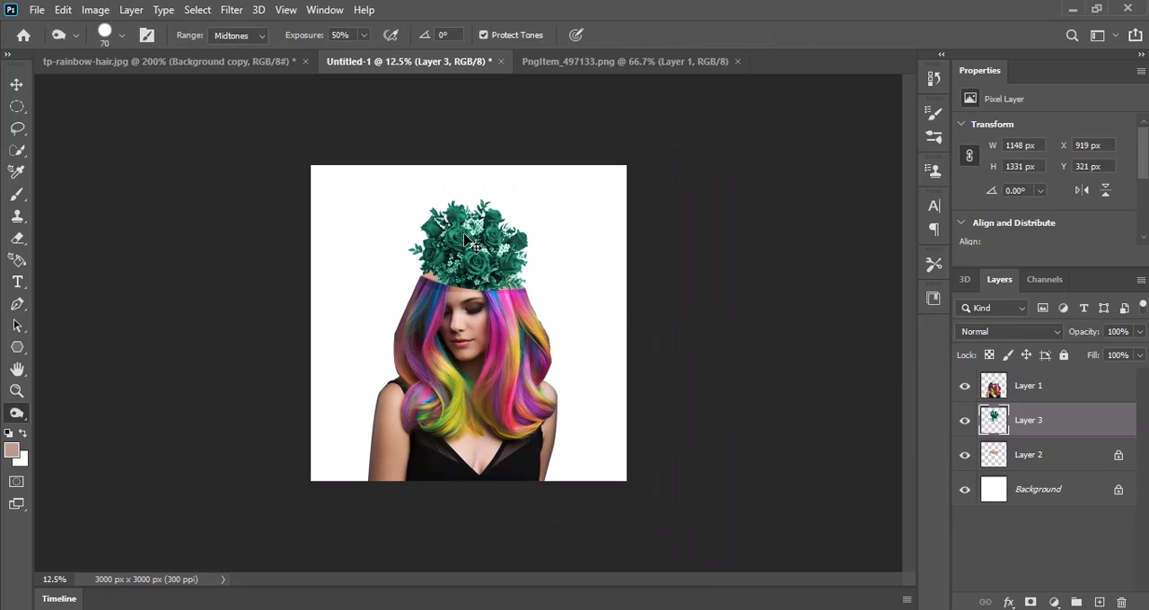
{"action": "left_click", "coordinate": [1098, 602]}
{"action": "left_click_drag", "start_coordinate": [1048, 425], "coordinate": [1039, 496]}
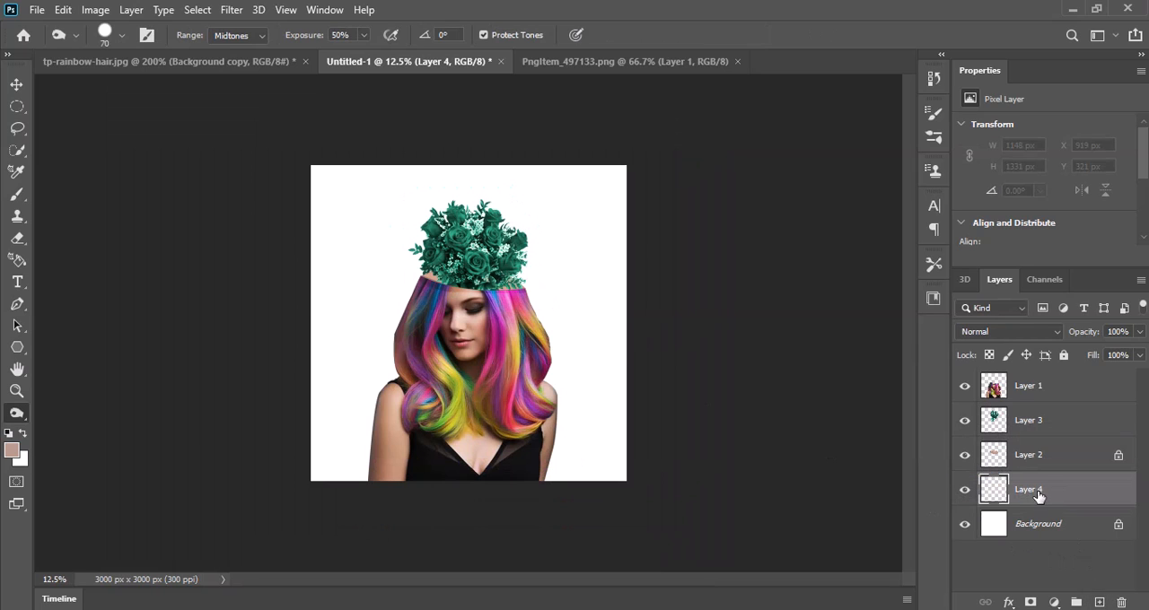
Step: Edit the Gradient tool's custom gradient, setting its start stop to dark blue 06497b sampled from the hair
{"action": "right_click", "coordinate": [19, 418]}
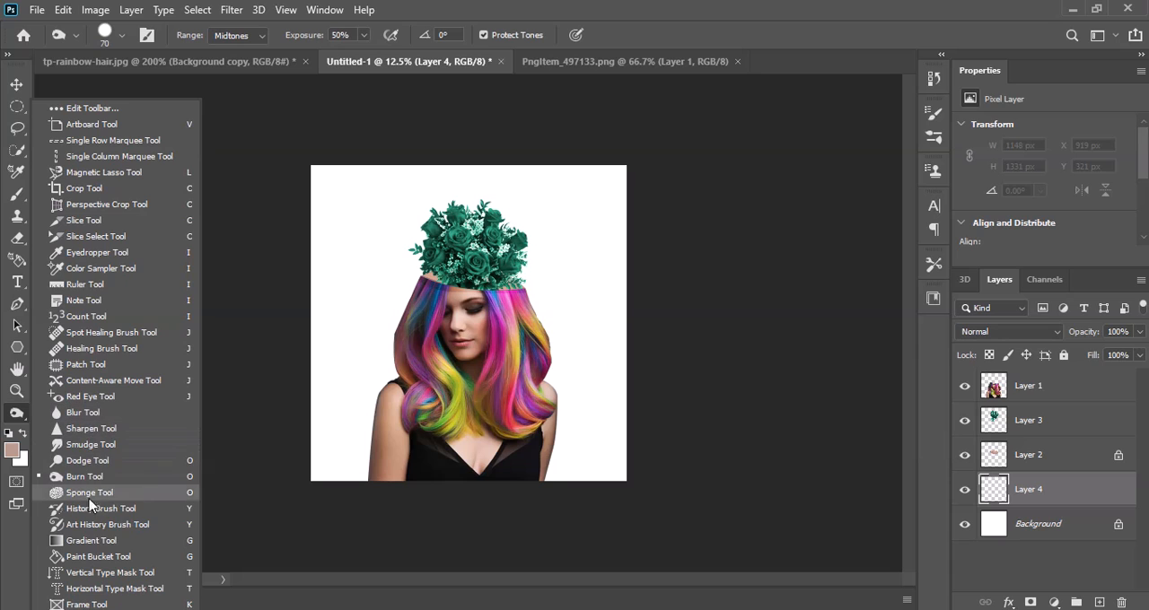
{"action": "left_click", "coordinate": [87, 541]}
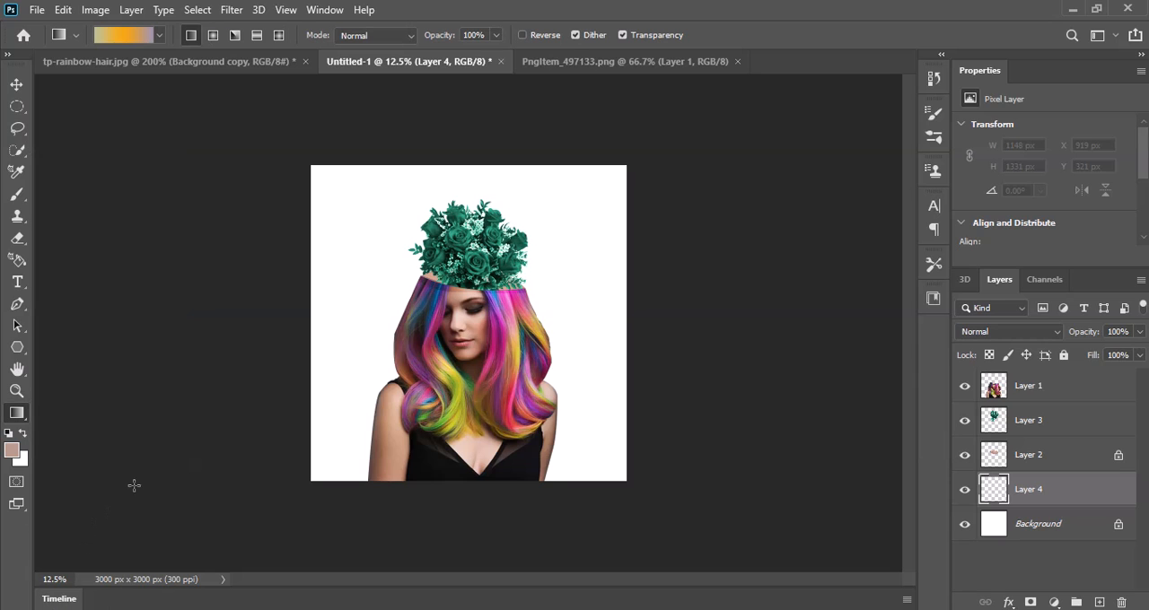
{"action": "left_click", "coordinate": [128, 36]}
{"action": "left_click", "coordinate": [769, 357]}
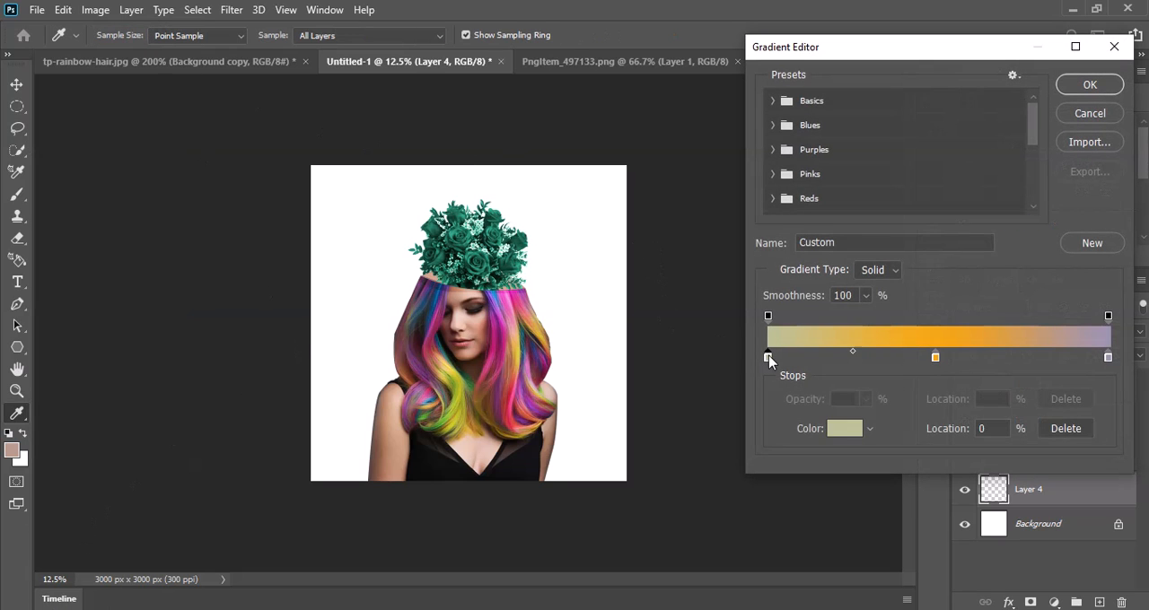
{"action": "left_click", "coordinate": [844, 429]}
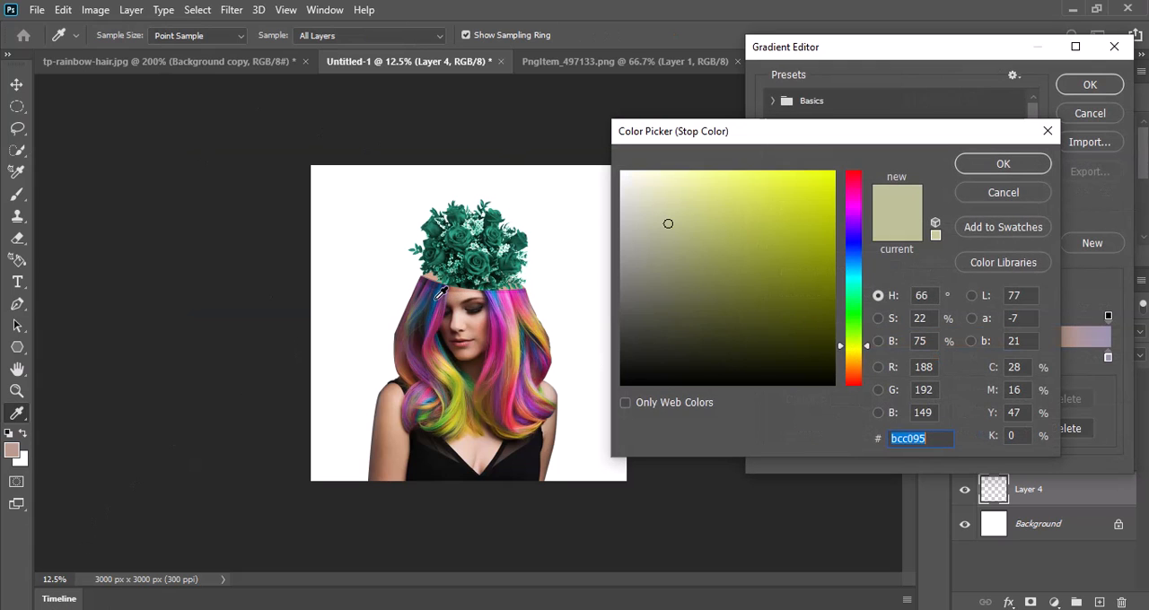
{"action": "left_click", "coordinate": [440, 293]}
{"action": "left_click", "coordinate": [968, 171]}
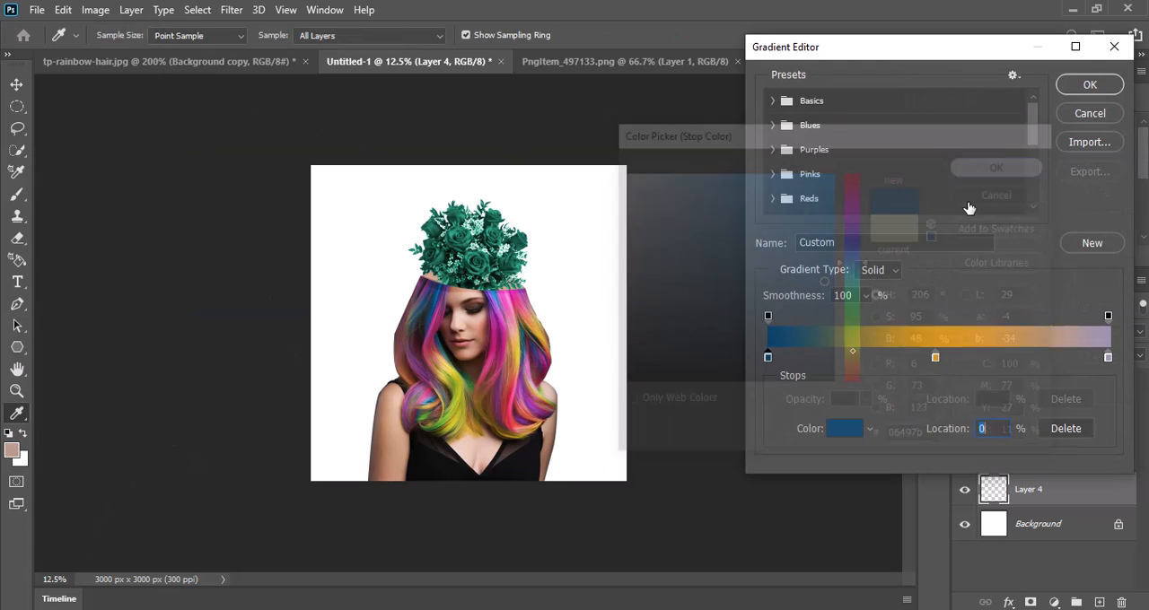
Step: Set the gradient's middle color stop to magenta a11e54 sampled from the hair
{"action": "left_click", "coordinate": [935, 358]}
{"action": "left_click", "coordinate": [847, 429]}
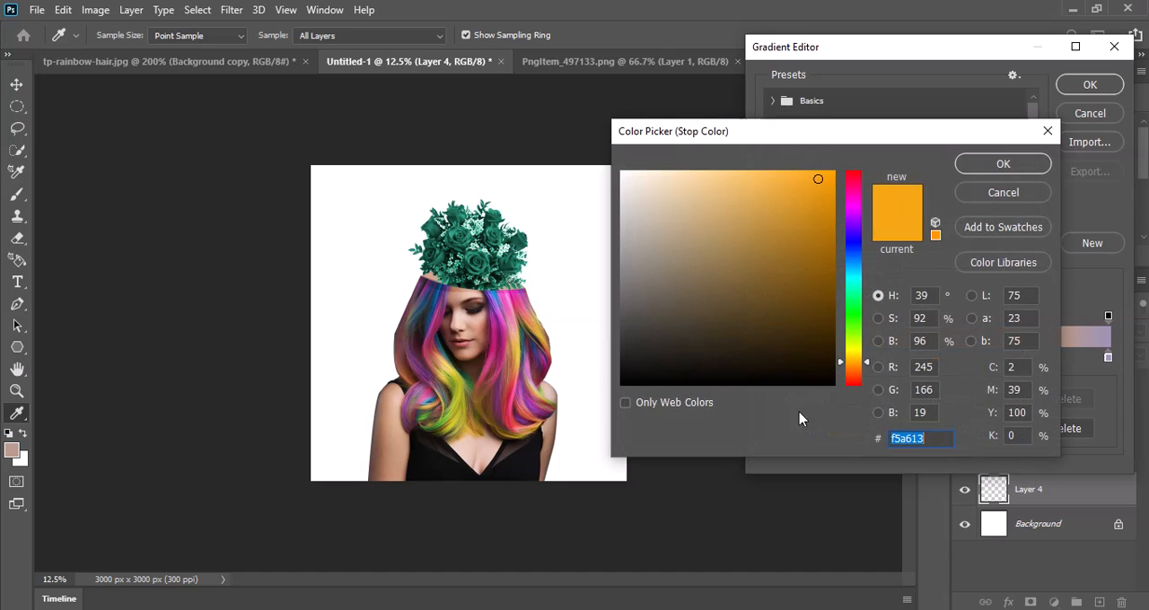
{"action": "left_click", "coordinate": [535, 337]}
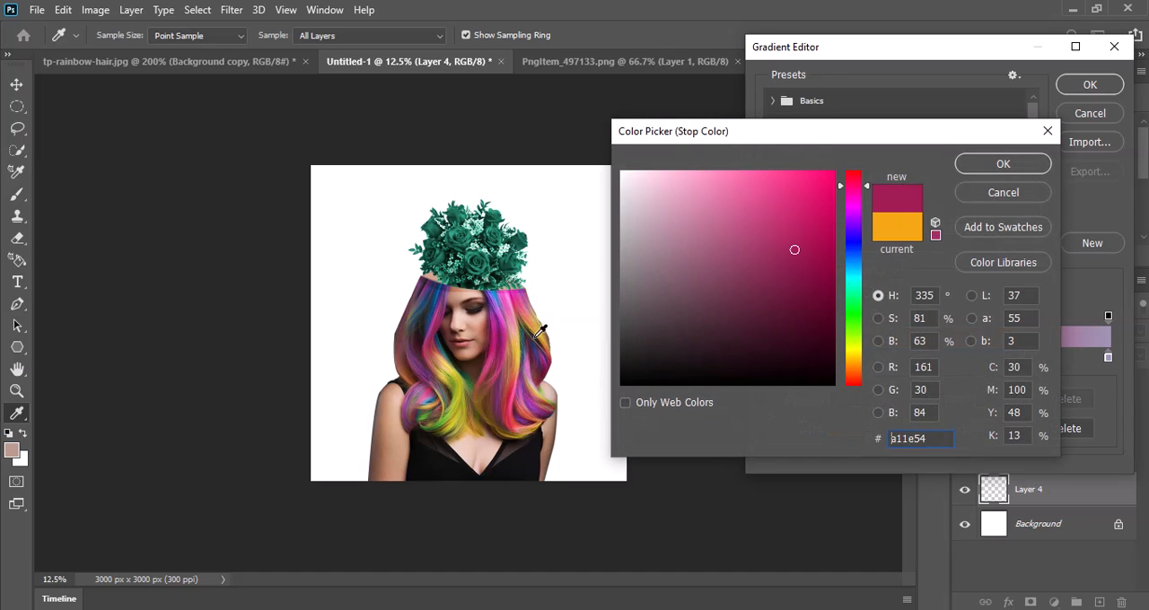
{"action": "left_click", "coordinate": [1000, 164]}
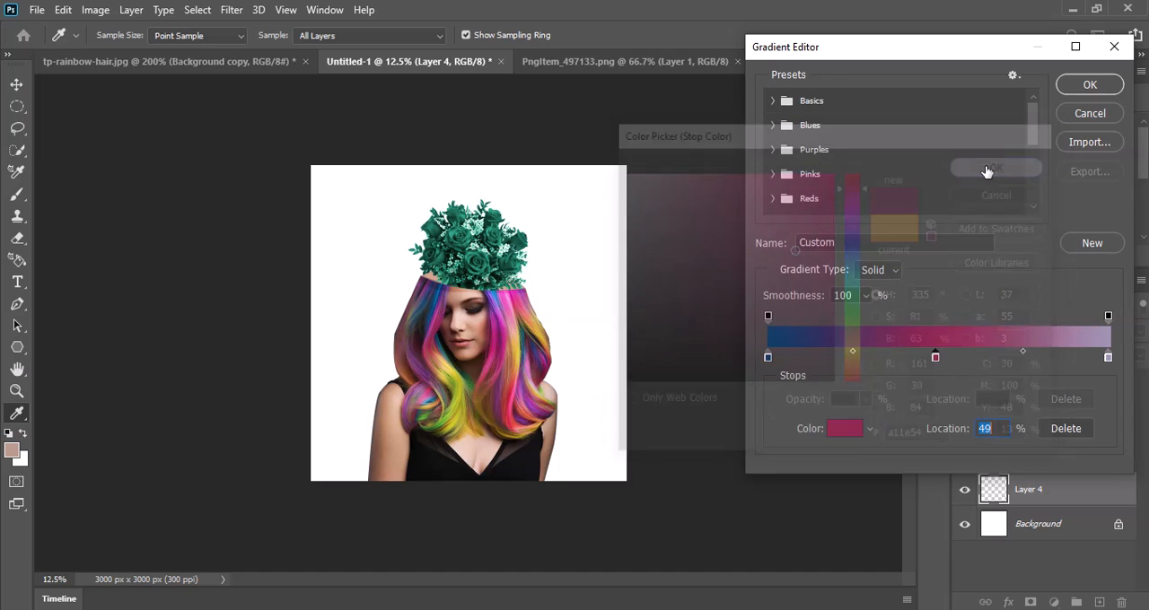
Step: Set the gradient's end stop to golden yellow sampled from the hair, and fill Layer 4 diagonally from the upper-left to the lower-right canvas corner
{"action": "left_click", "coordinate": [1108, 358]}
{"action": "left_click", "coordinate": [844, 429]}
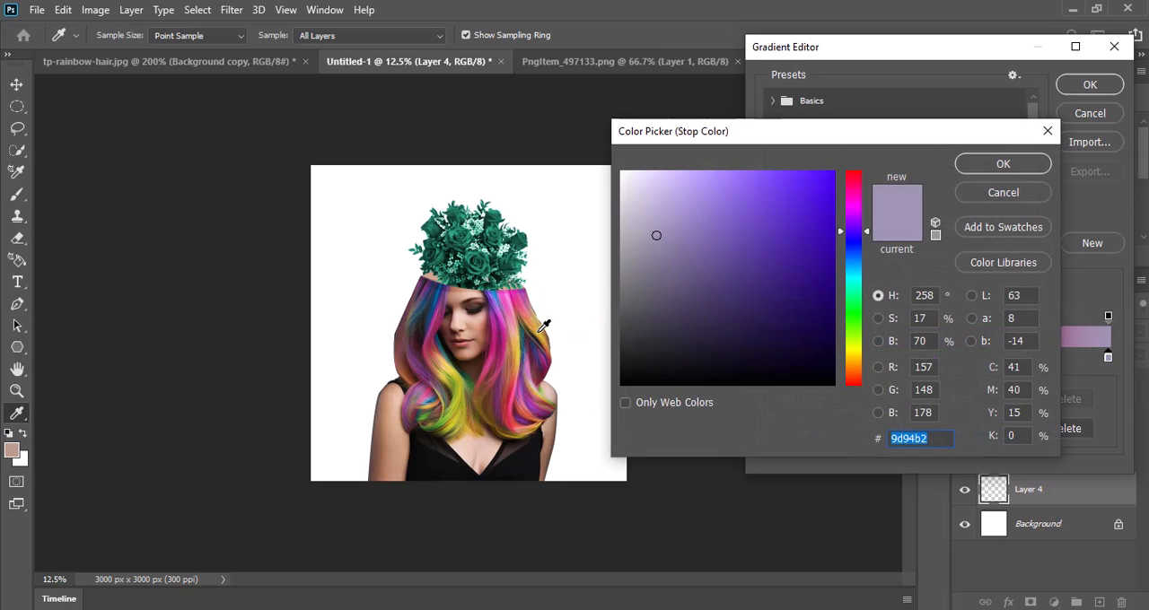
{"action": "left_click", "coordinate": [543, 331]}
{"action": "left_click", "coordinate": [1003, 164]}
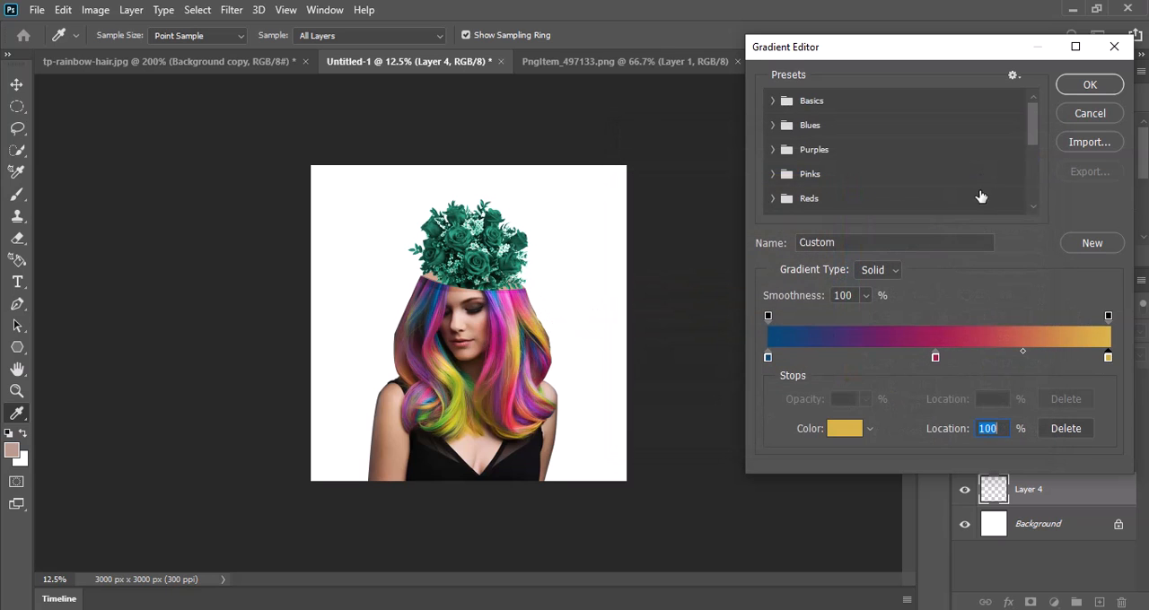
{"action": "left_click", "coordinate": [1089, 85]}
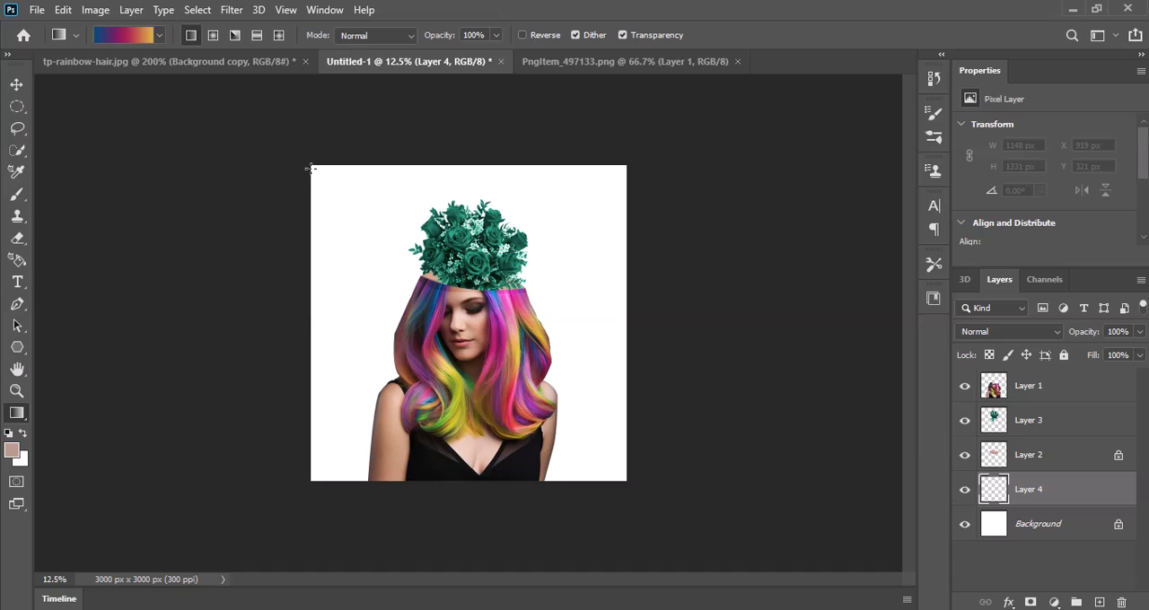
{"action": "left_click_drag", "start_coordinate": [312, 169], "coordinate": [624, 493]}
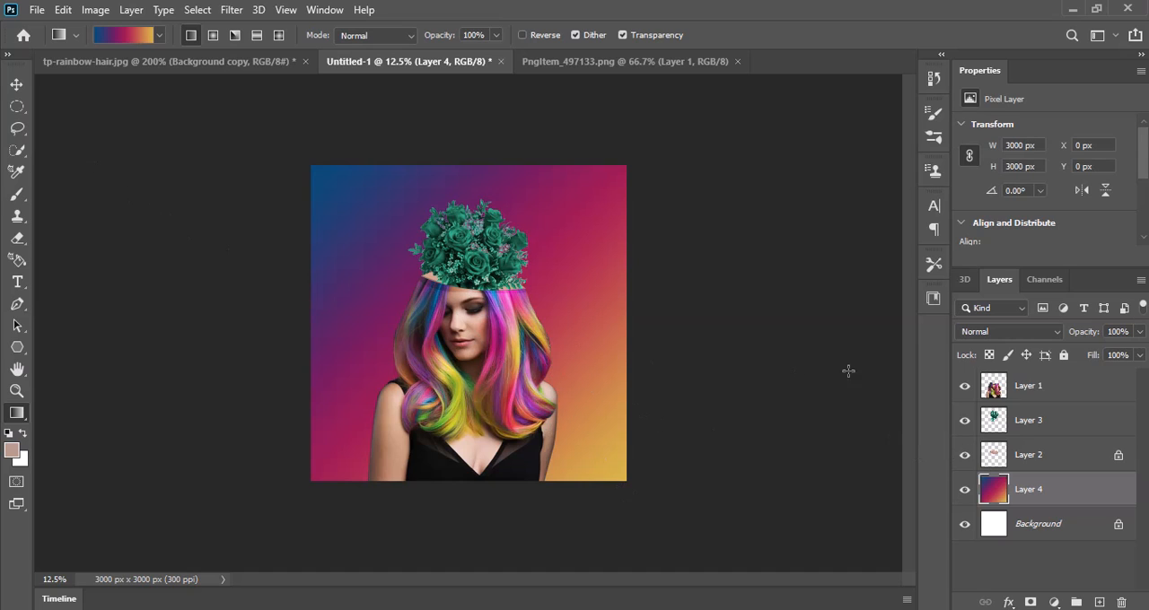
Step: Add a new empty layer above the gradient layer and switch to the Rectangular Marquee tool
{"action": "left_click", "coordinate": [1100, 602]}
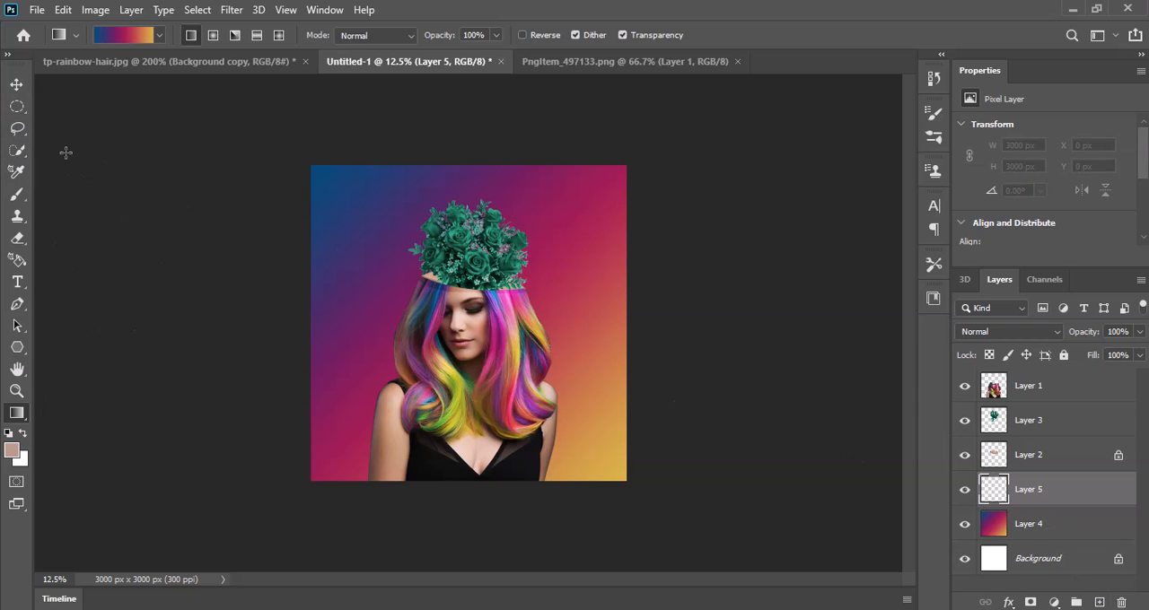
{"action": "left_click", "coordinate": [17, 106]}
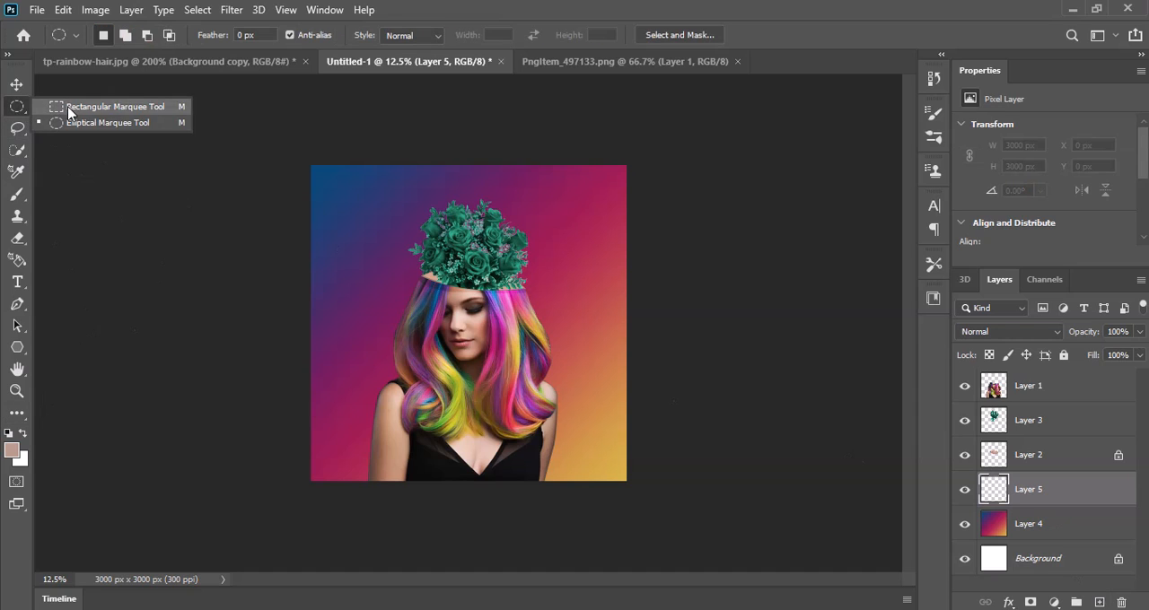
{"action": "left_click", "coordinate": [45, 105]}
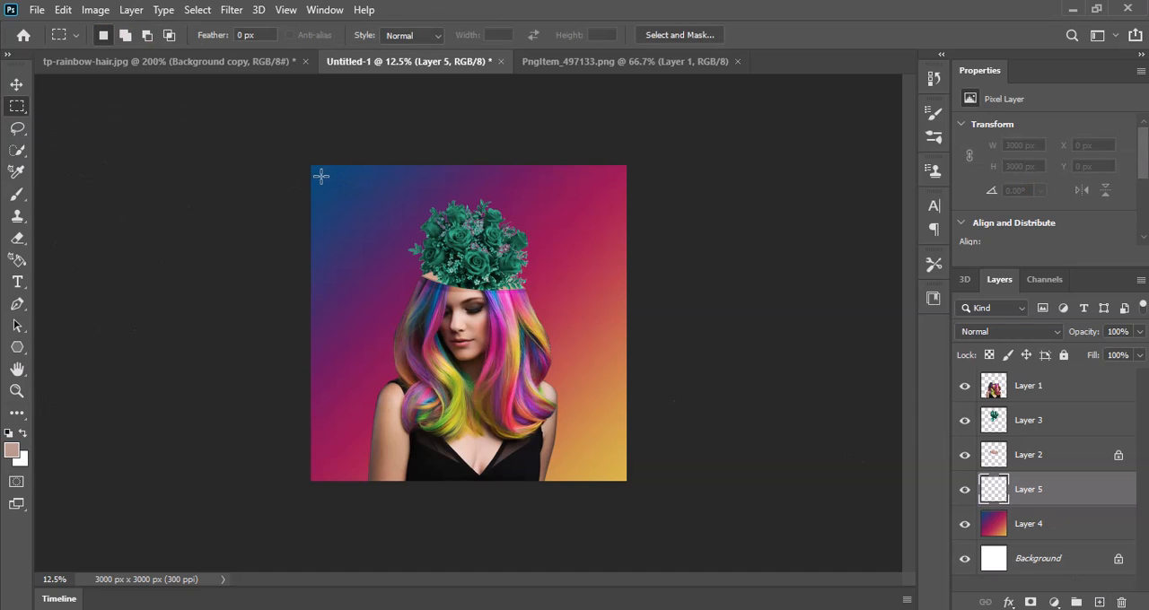
{"action": "left_click_drag", "start_coordinate": [321, 174], "coordinate": [615, 473]}
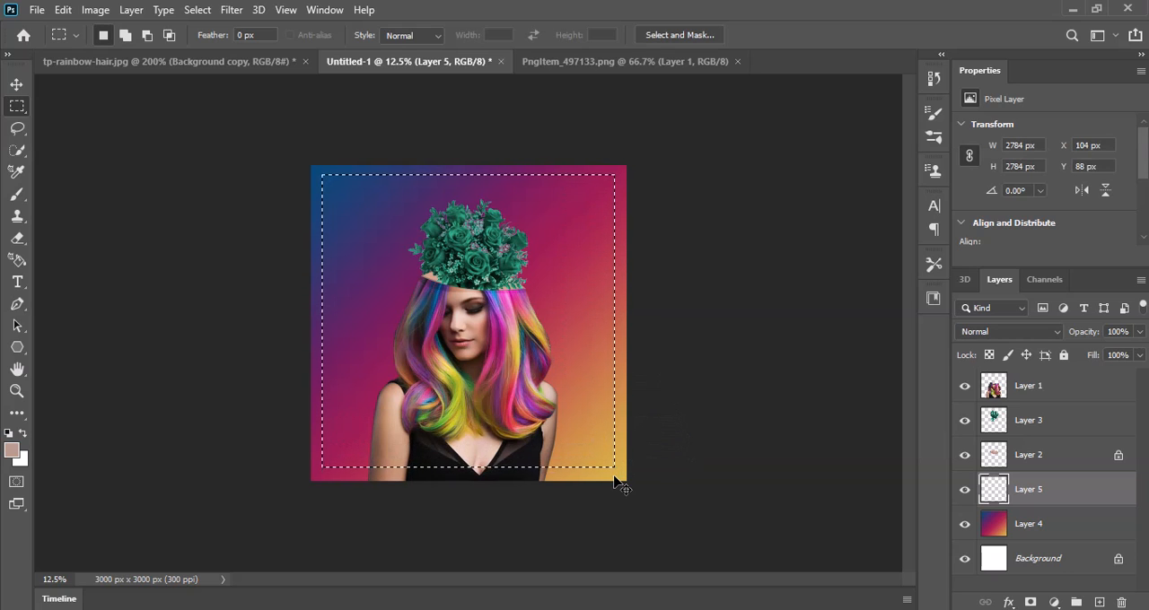
{"action": "key", "text": "ctrl+a"}
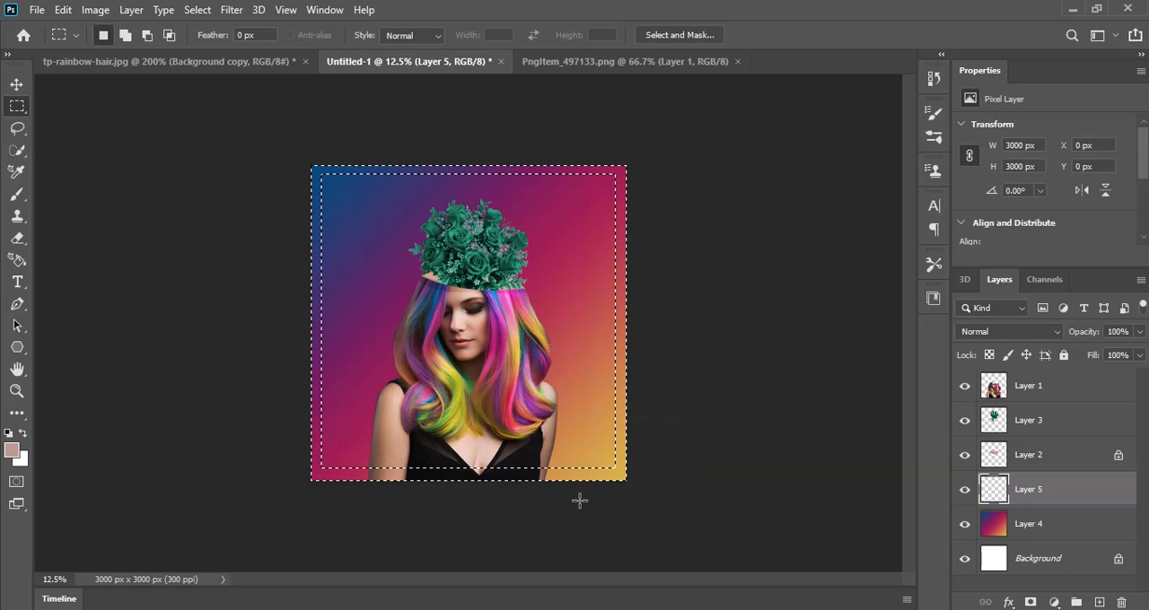
{"action": "left_click_drag", "start_coordinate": [372, 306], "coordinate": [224, 167]}
{"action": "key", "text": "ctrl+d"}
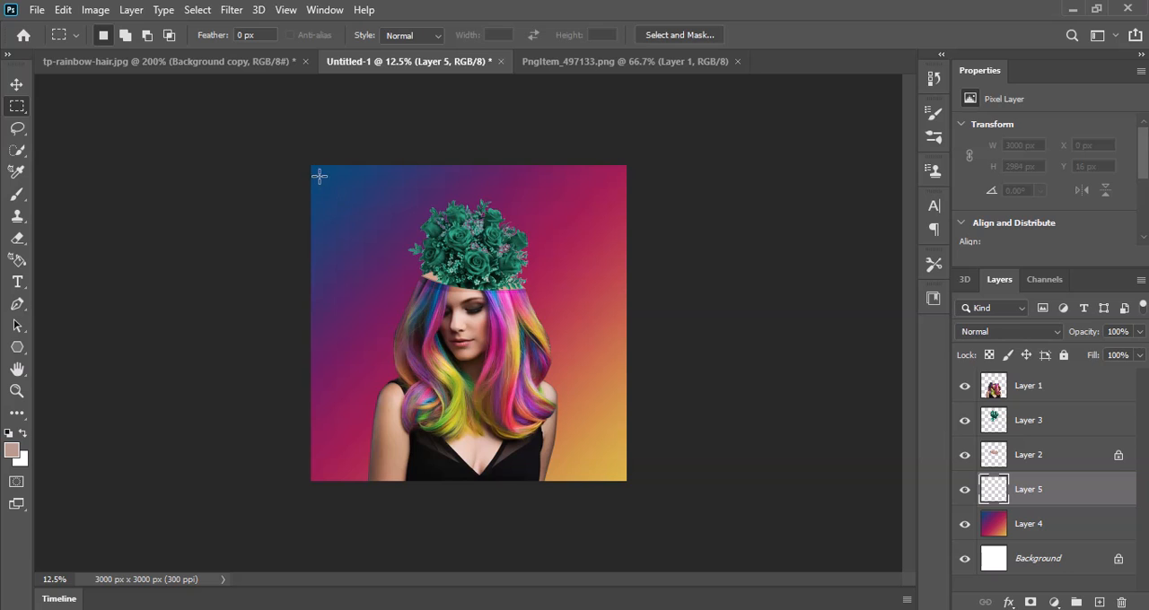
Step: Select a centered rectangle of about 2776 × 2800 px, invert the selection, fill the resulting border frame with the vertical gradient, and deselect
{"action": "left_click_drag", "start_coordinate": [601, 433], "coordinate": [613, 469]}
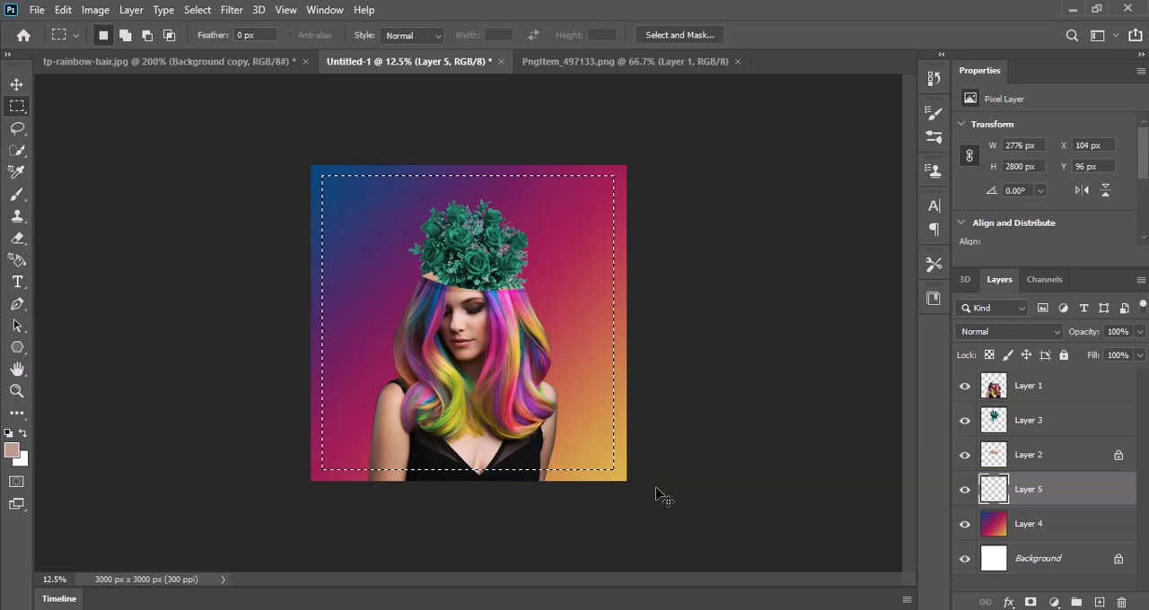
{"action": "key", "text": "ctrl+shift+i"}
{"action": "key", "text": "g"}
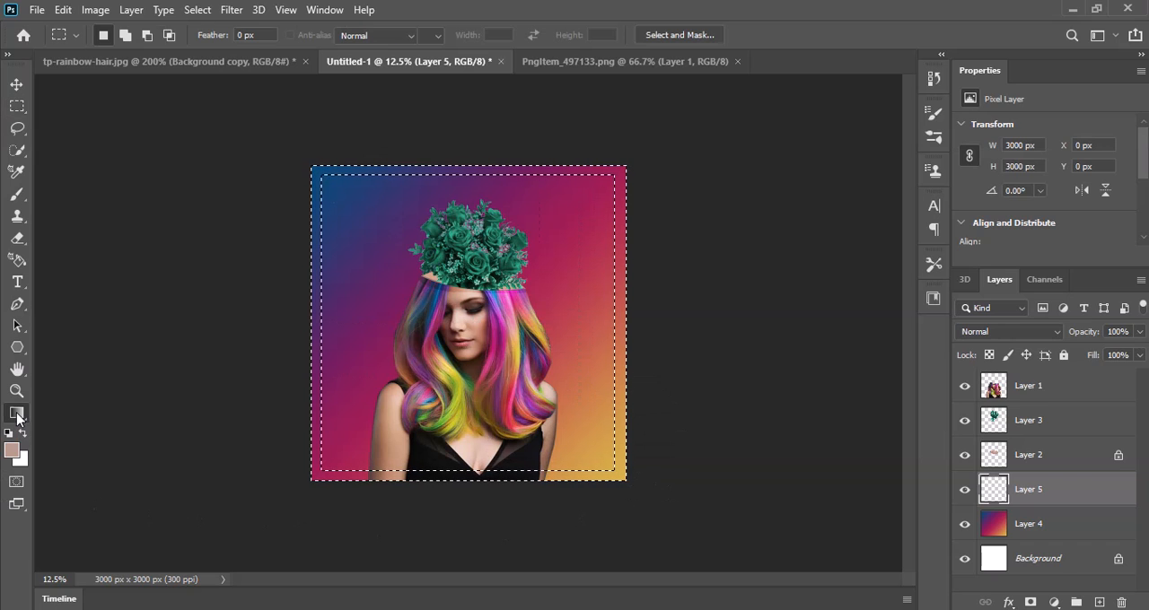
{"action": "left_click_drag", "start_coordinate": [395, 138], "coordinate": [427, 568]}
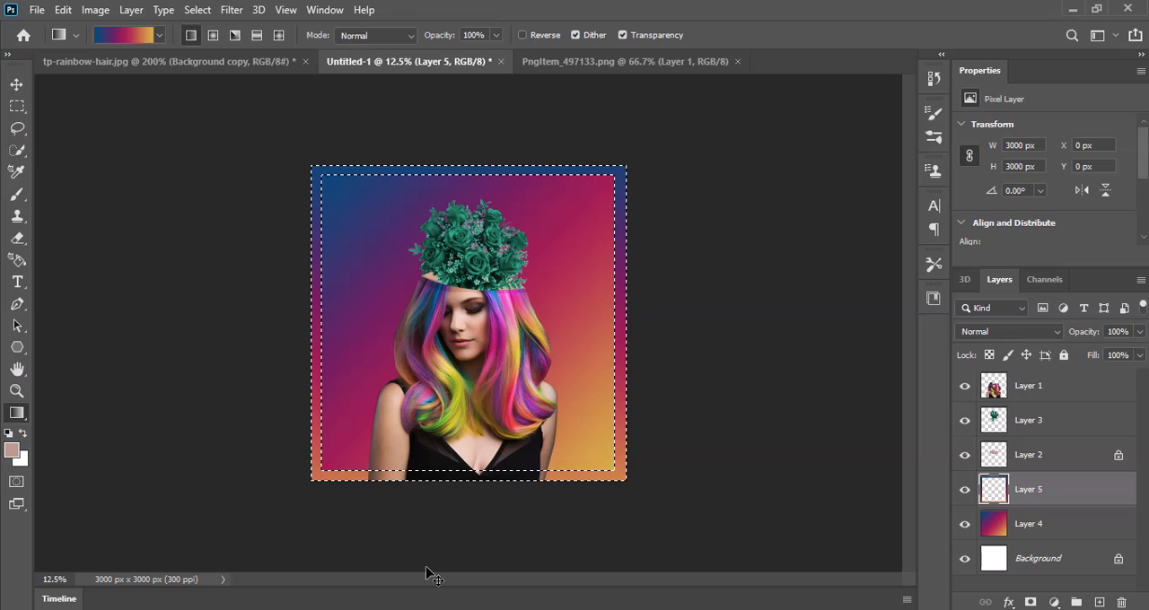
{"action": "key", "text": "ctrl+d"}
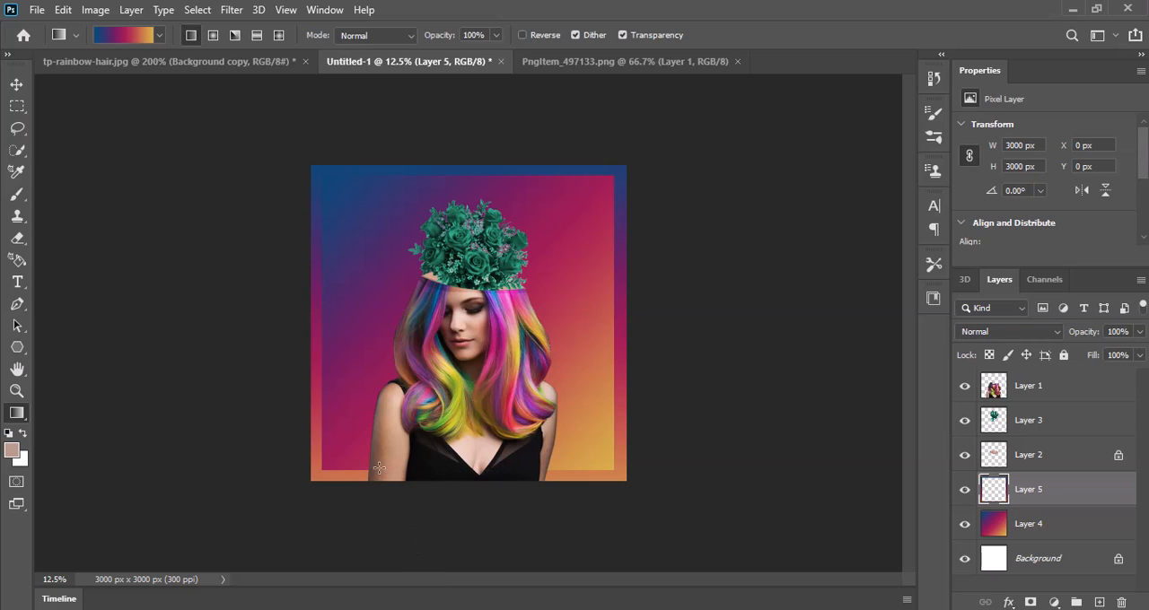
Step: Draw a circular selection about 608 px across beside the bouquet's left side and fill it with the vertical gradient on a new layer
{"action": "right_click", "coordinate": [17, 106]}
{"action": "left_click", "coordinate": [70, 127]}
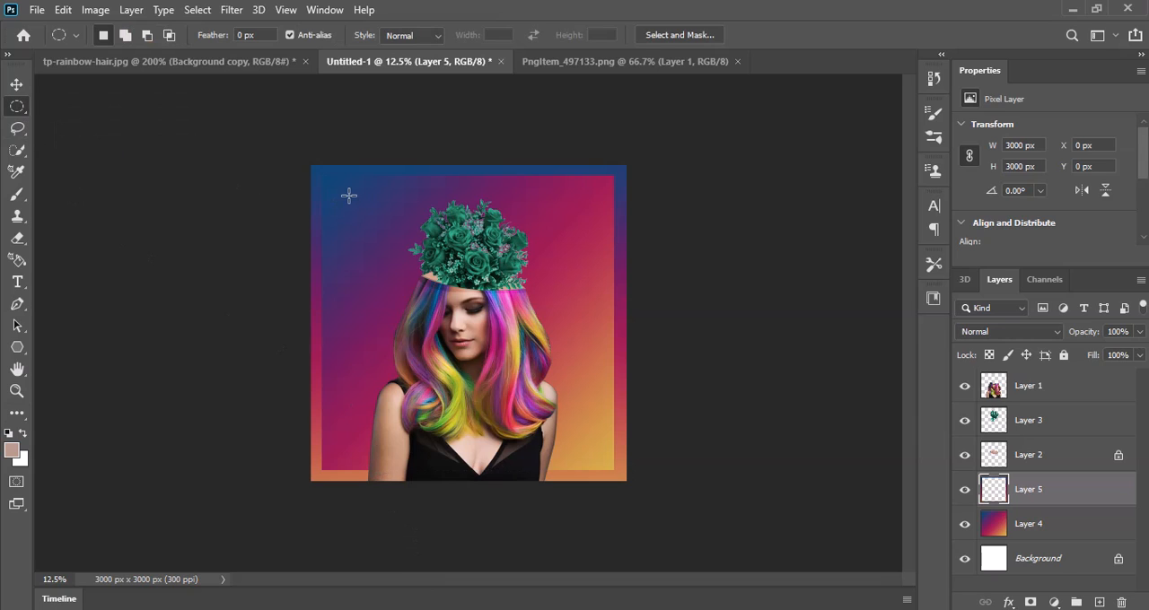
{"action": "left_click_drag", "start_coordinate": [349, 195], "coordinate": [438, 256]}
{"action": "left_click", "coordinate": [1101, 601]}
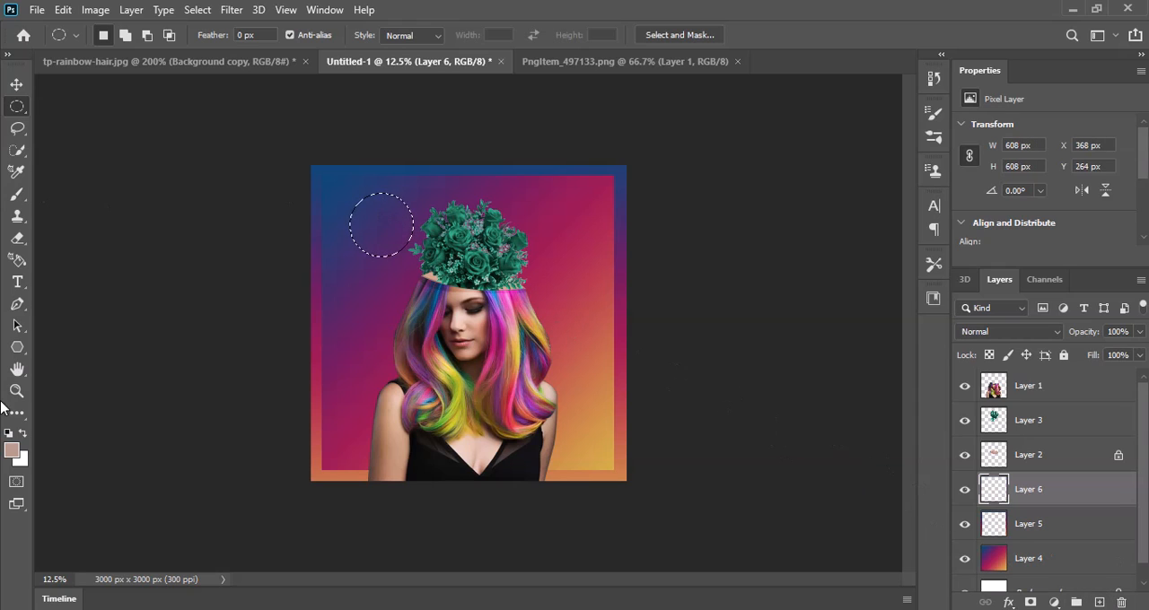
{"action": "key", "text": "g"}
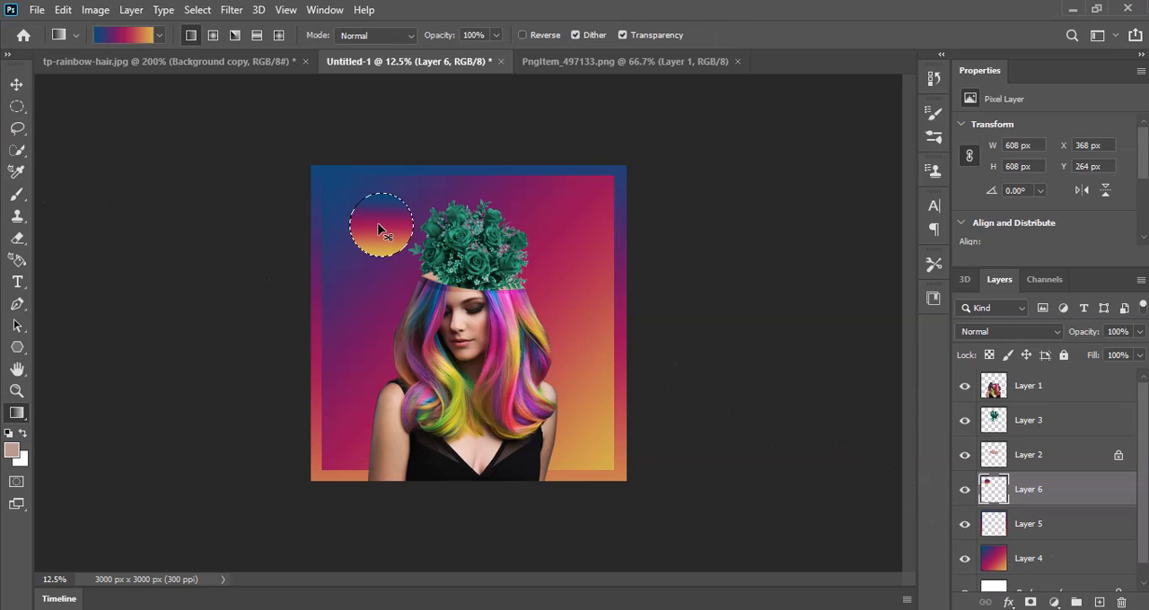
Step: Move the gradient circle partly behind the bouquet's left edge, scaling it to about 106% and rotating it about -36°
{"action": "left_click_drag", "start_coordinate": [387, 237], "coordinate": [404, 285]}
{"action": "key", "text": "ctrl+t"}
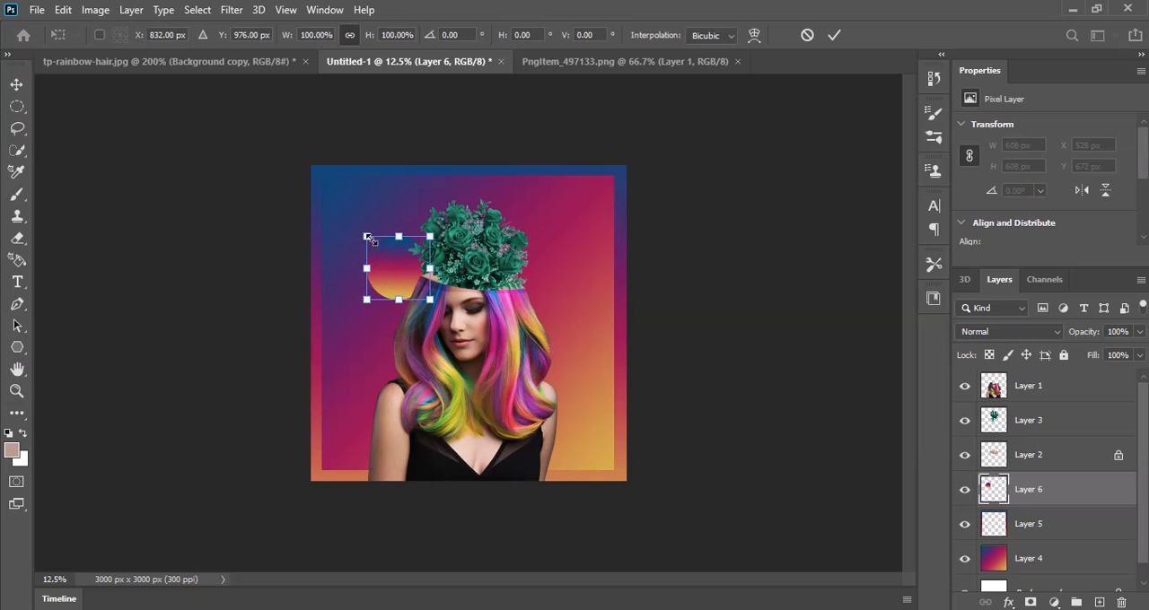
{"action": "left_click_drag", "start_coordinate": [367, 236], "coordinate": [346, 216]}
{"action": "left_click_drag", "start_coordinate": [446, 217], "coordinate": [413, 190]}
{"action": "mouse_move", "coordinate": [407, 258]}
{"action": "left_mouse_down"}
{"action": "mouse_move", "coordinate": [418, 251]}
{"action": "mouse_move", "coordinate": [398, 249]}
{"action": "mouse_move", "coordinate": [418, 254]}
{"action": "mouse_move", "coordinate": [408, 254]}
{"action": "left_mouse_up"}
{"action": "key", "text": "Return"}
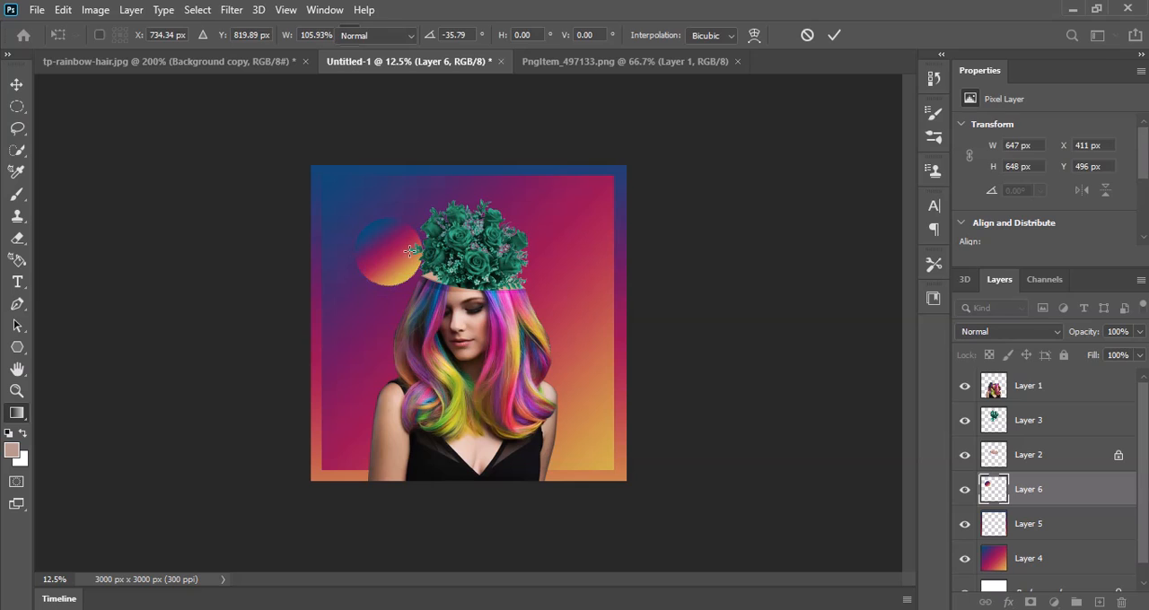
{"action": "key", "text": "g"}
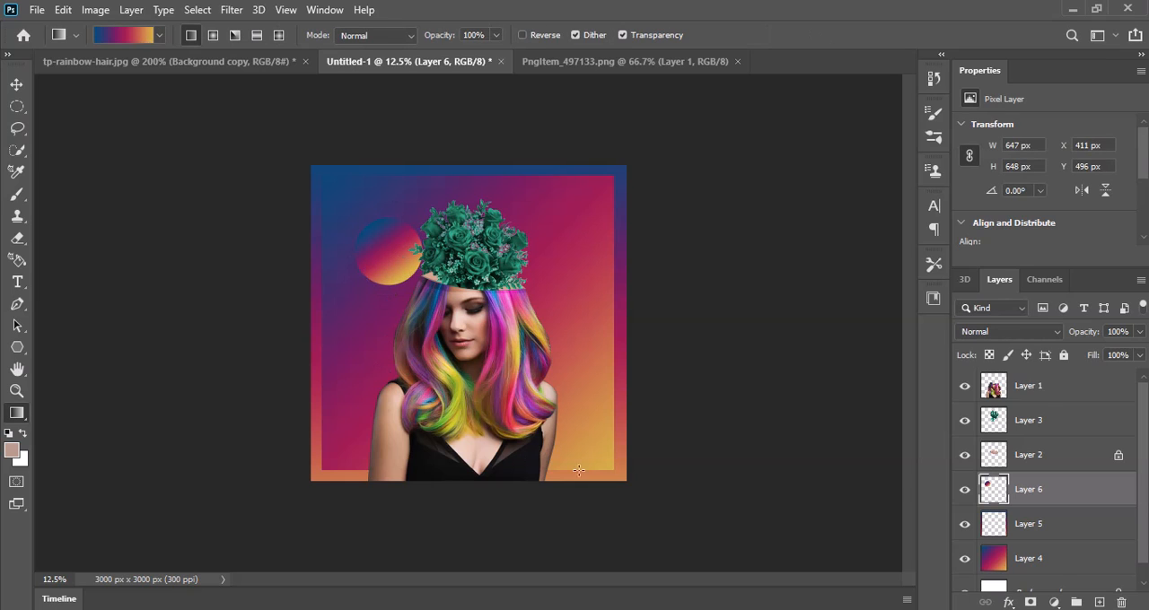
Step: Brighten the midtones of the woman's layer slightly with Levels
{"action": "left_click", "coordinate": [1037, 398]}
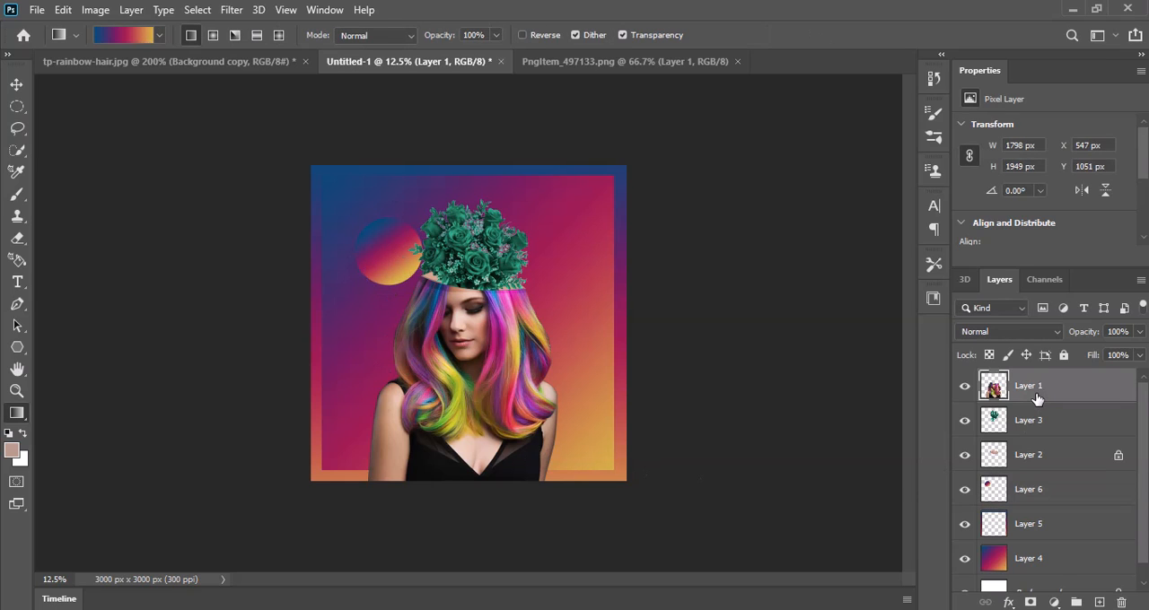
{"action": "key", "text": "ctrl+l"}
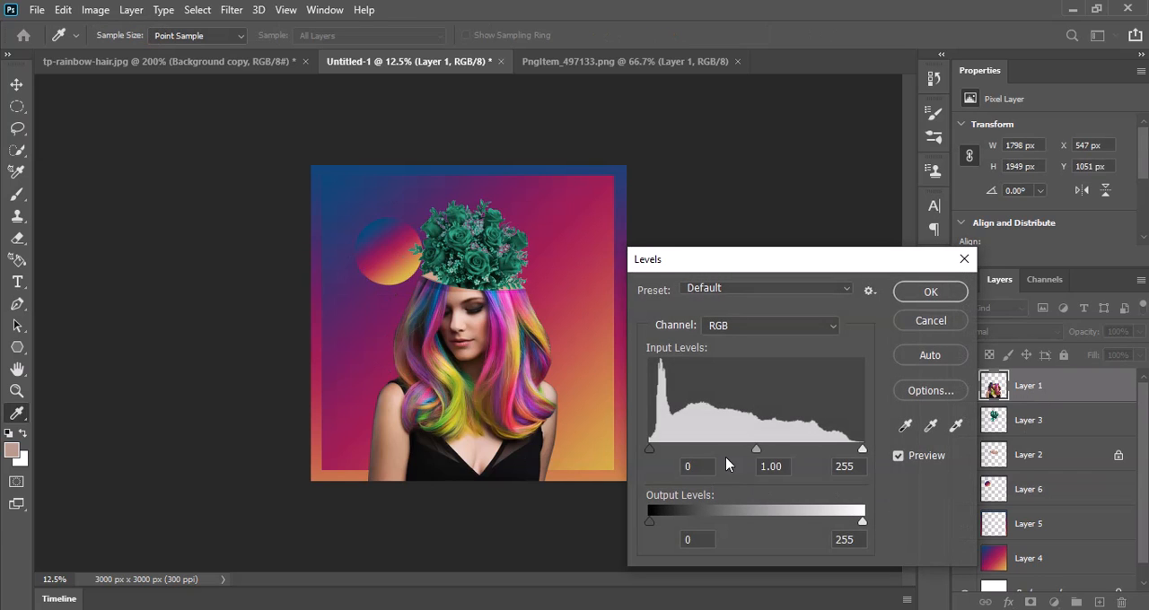
{"action": "left_click_drag", "start_coordinate": [762, 455], "coordinate": [742, 456]}
{"action": "left_click", "coordinate": [926, 296]}
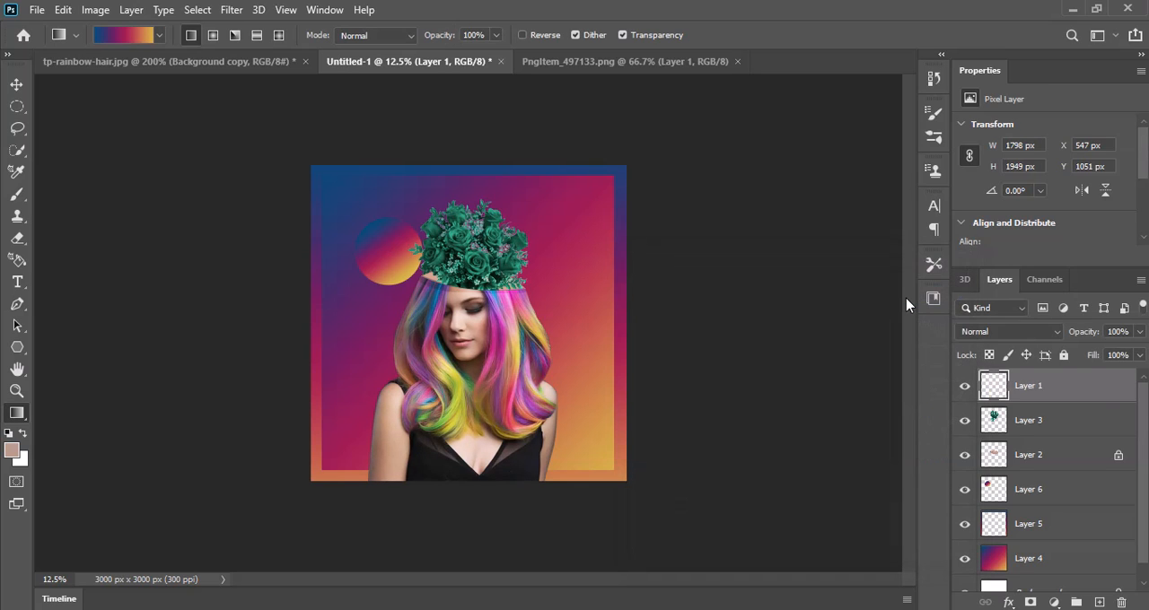
Step: Colorize the woman's layer with Hue/Saturation, using hue 22 and saturation 45 for a copper tone
{"action": "key", "text": "ctrl+u"}
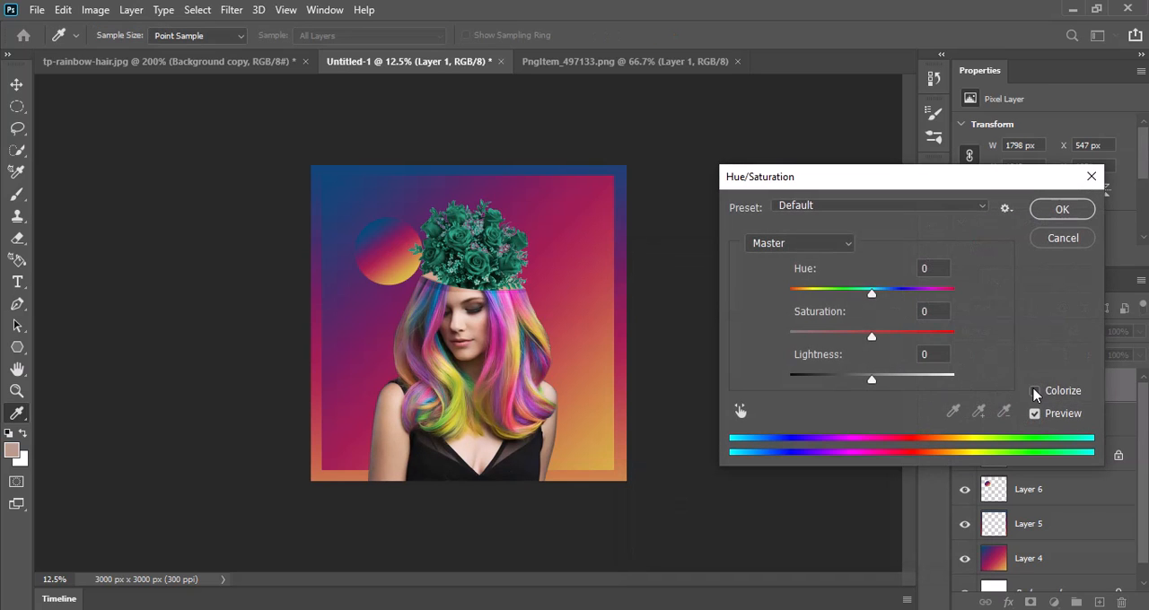
{"action": "left_click", "coordinate": [1034, 391]}
{"action": "left_click_drag", "start_coordinate": [799, 296], "coordinate": [865, 335]}
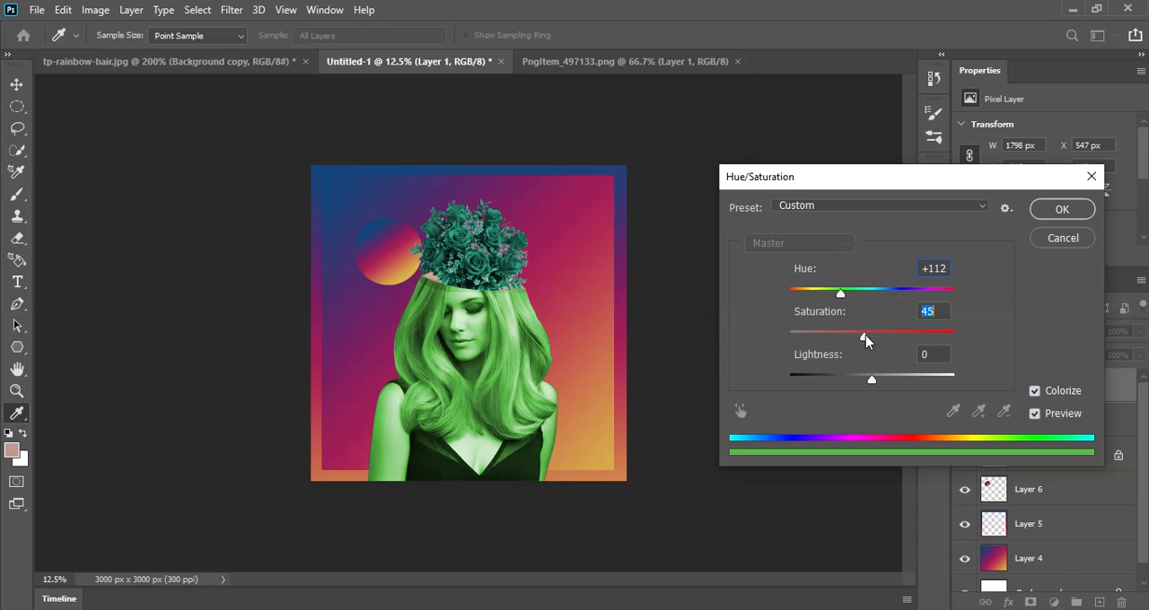
{"action": "left_click_drag", "start_coordinate": [843, 297], "coordinate": [804, 301]}
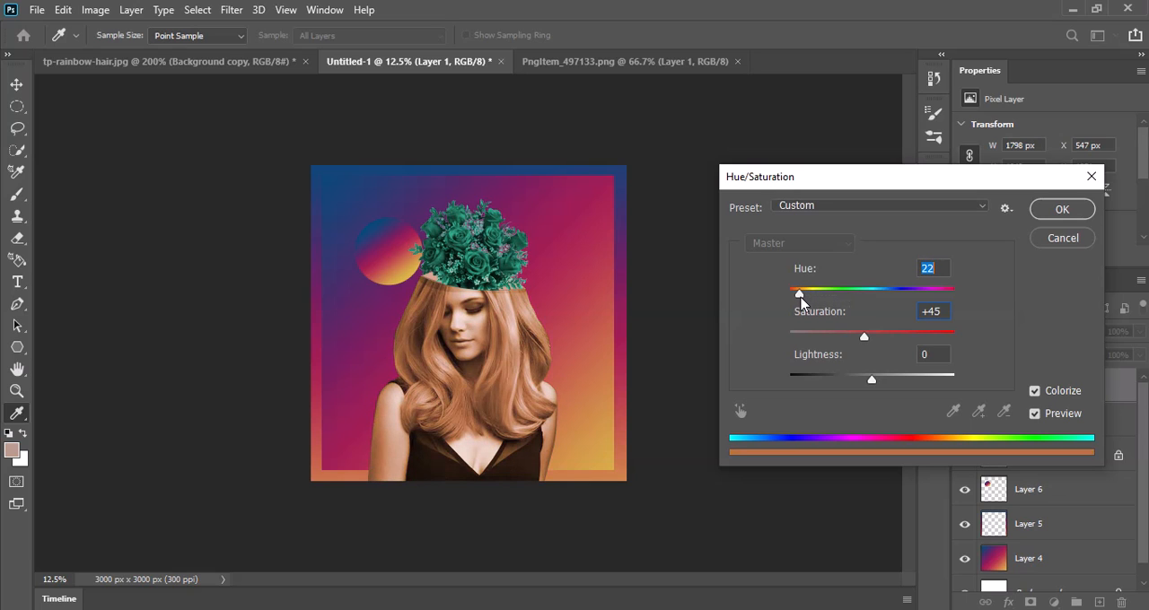
{"action": "left_click", "coordinate": [1058, 210]}
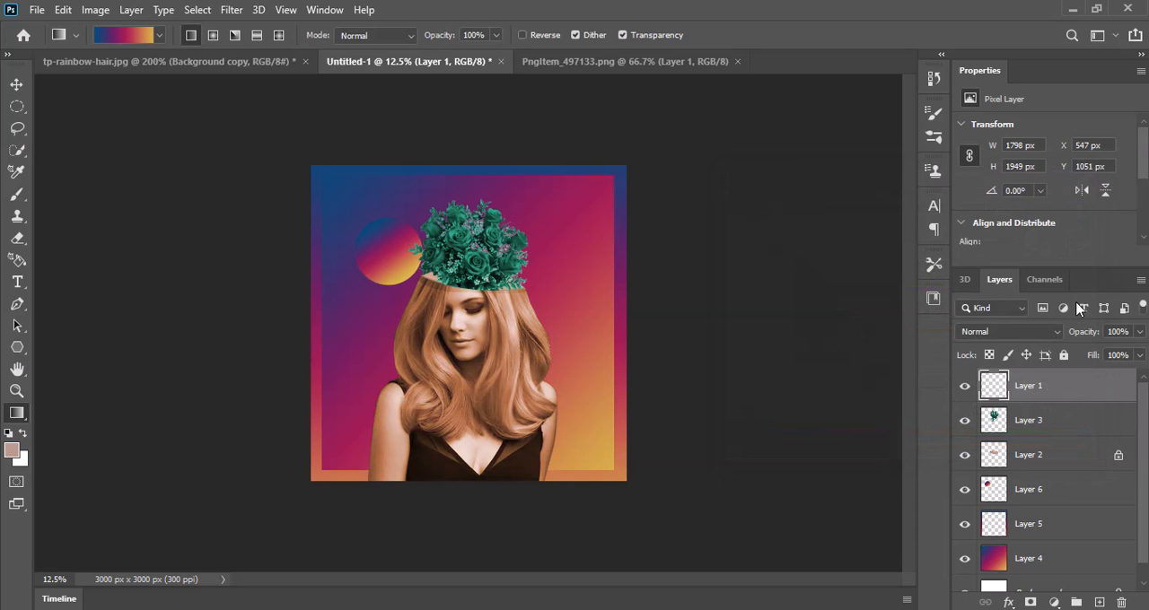
Step: Shift the hue of the rose bouquet layer by +65 to turn the flowers blue
{"action": "left_click", "coordinate": [1063, 428]}
{"action": "key", "text": "ctrl+u"}
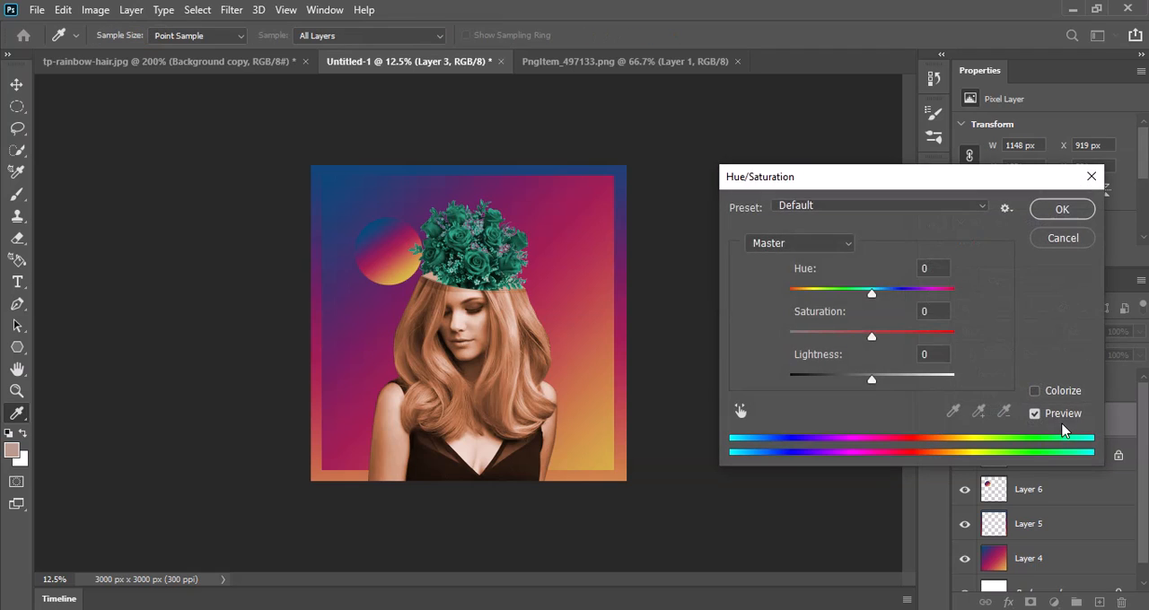
{"action": "left_click_drag", "start_coordinate": [872, 296], "coordinate": [918, 303]}
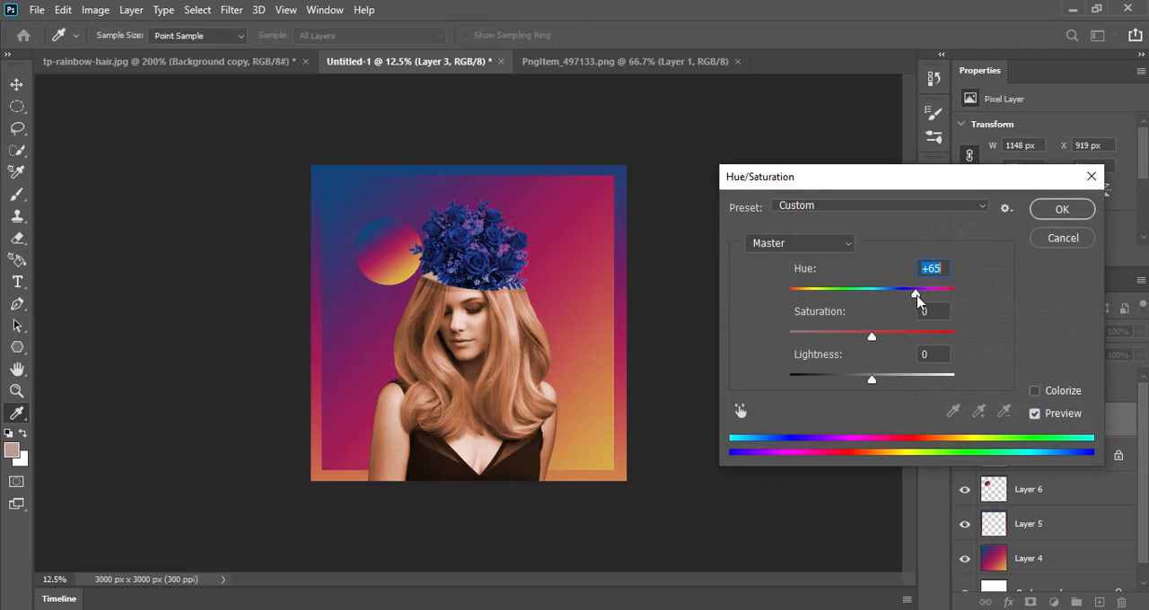
{"action": "left_click", "coordinate": [1050, 214]}
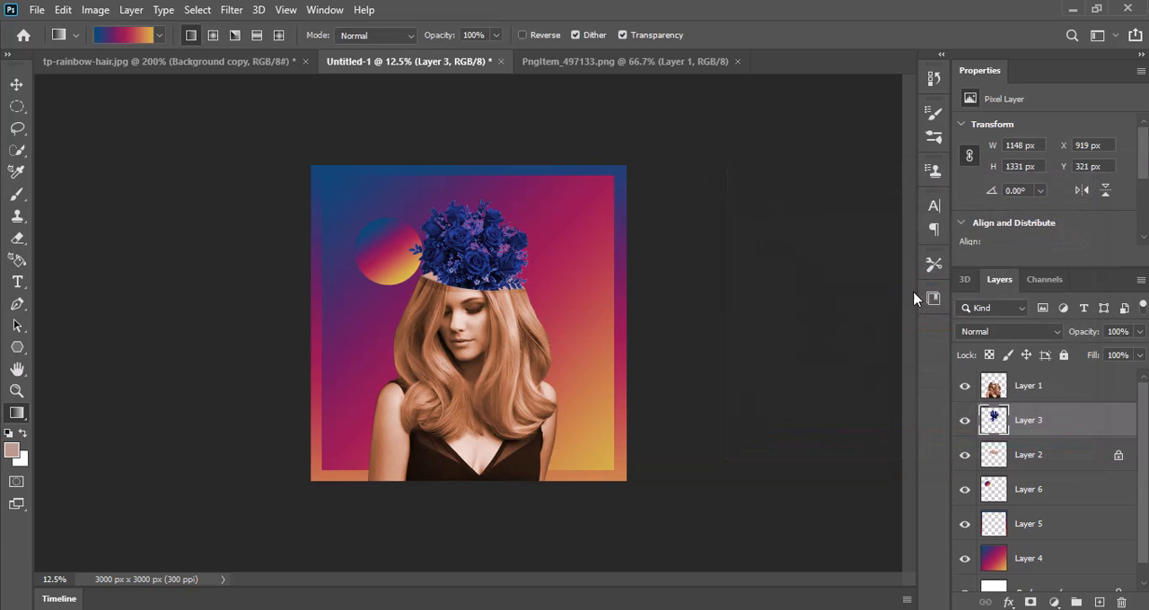
Step: Scale the rose bouquet to about 112.5%, rotate it about 5°, and reposition it over the head opening
{"action": "key", "text": "ctrl+t"}
{"action": "left_click_drag", "start_coordinate": [563, 192], "coordinate": [569, 201]}
{"action": "left_click_drag", "start_coordinate": [498, 243], "coordinate": [498, 257]}
{"action": "left_click_drag", "start_coordinate": [532, 212], "coordinate": [551, 185]}
{"action": "left_click_drag", "start_coordinate": [499, 248], "coordinate": [491, 248]}
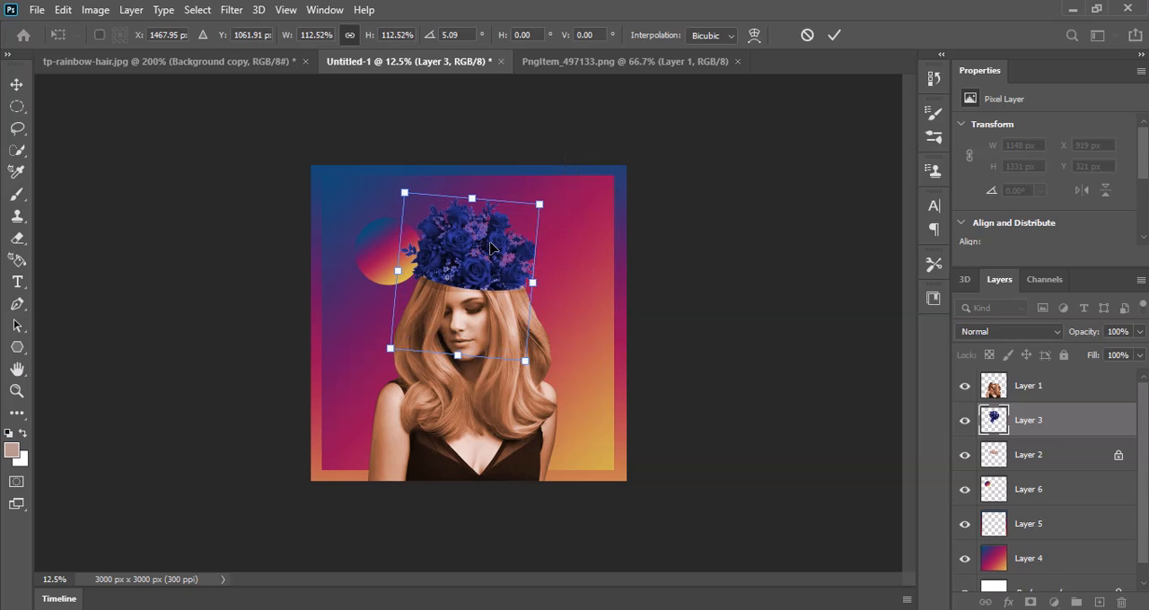
{"action": "key", "text": "Return"}
{"action": "key", "text": "g"}
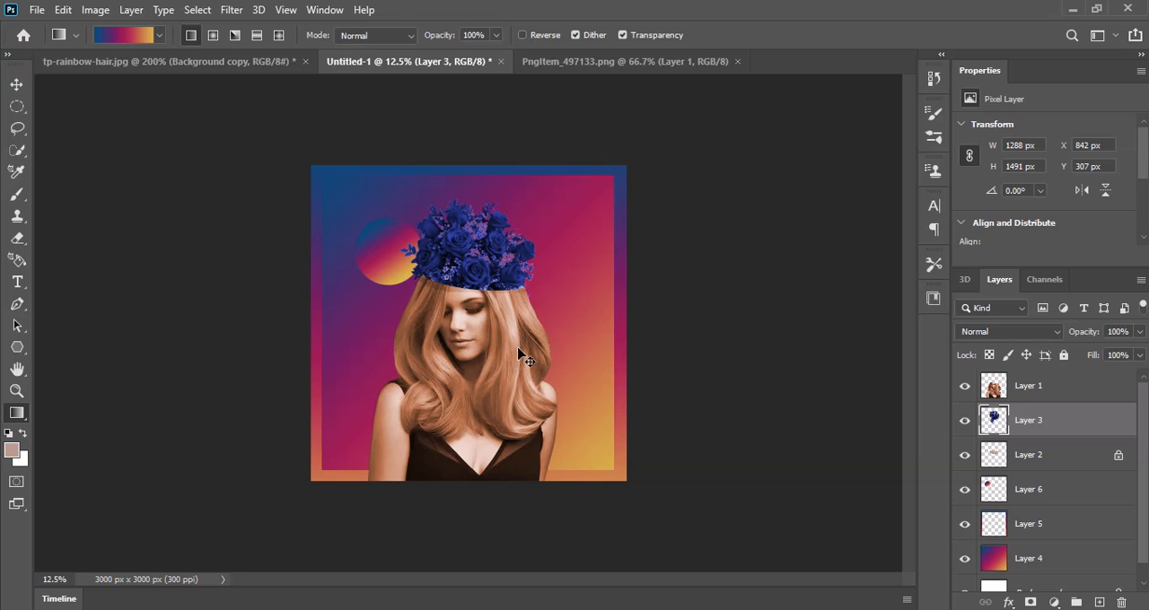
Step: Erase the stray bouquet bits sticking out beside the hair just below the right end of the head cut
{"action": "key", "text": "ctrl+plus"}
{"action": "key", "text": "ctrl+plus"}
{"action": "key", "text": "ctrl+plus"}
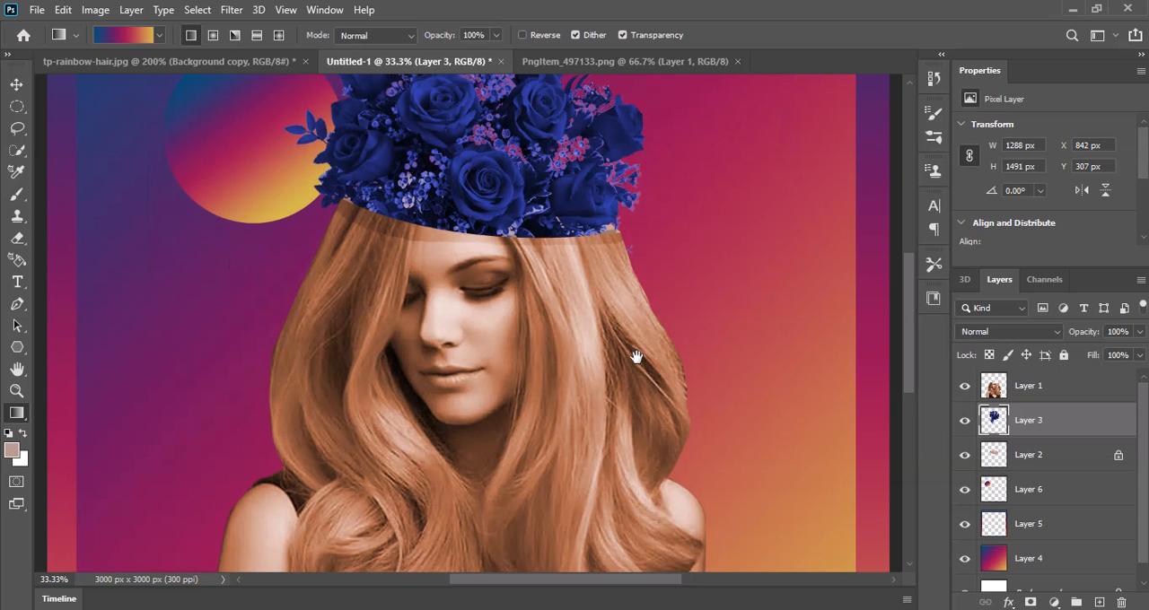
{"action": "left_click_drag", "start_coordinate": [637, 357], "coordinate": [526, 297]}
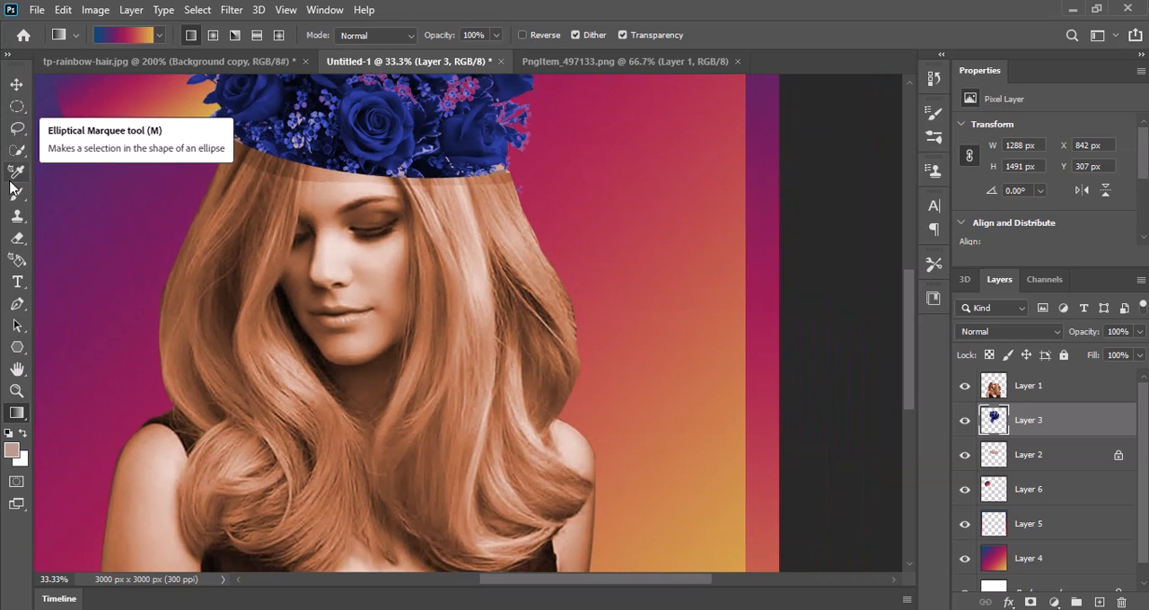
{"action": "left_click", "coordinate": [16, 238]}
{"action": "left_click_drag", "start_coordinate": [502, 188], "coordinate": [519, 204]}
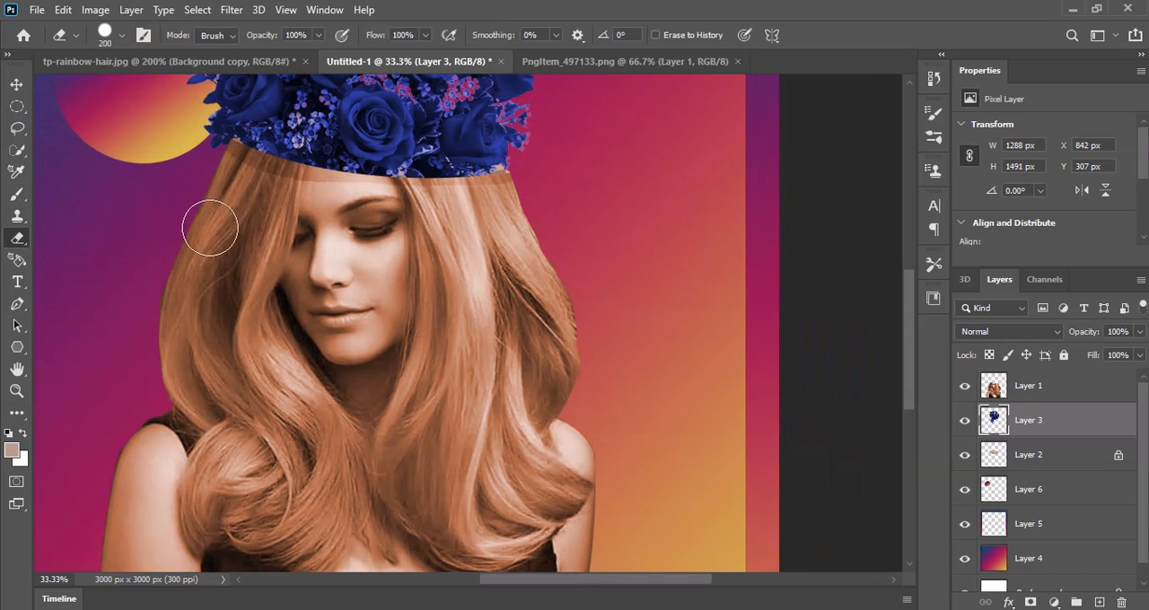
{"action": "key", "text": "ctrl+minus"}
{"action": "key", "text": "ctrl+minus"}
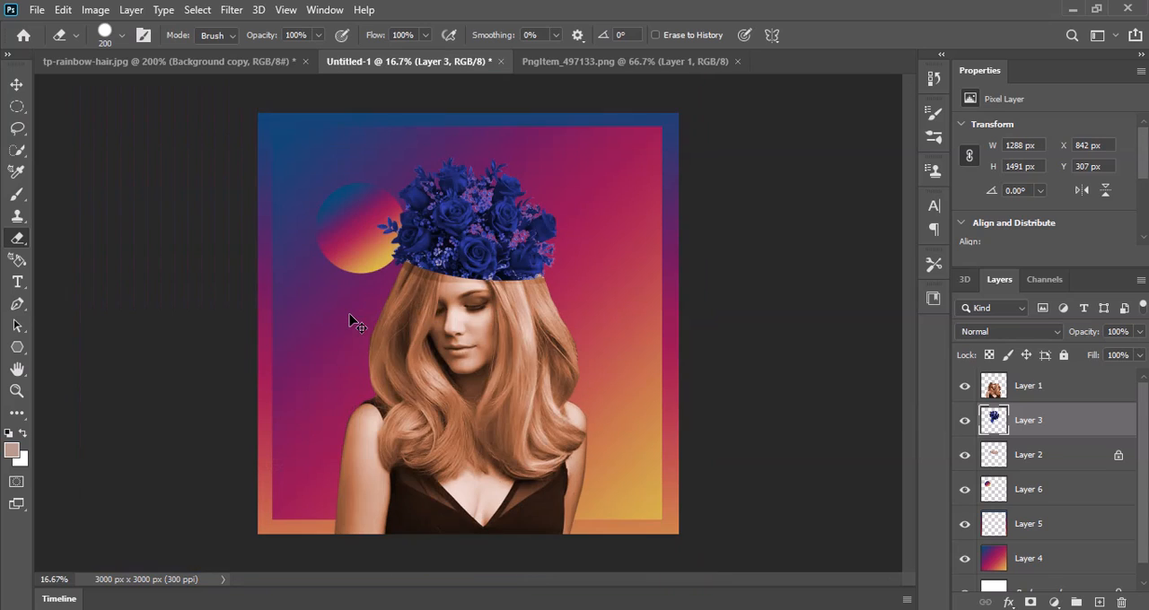